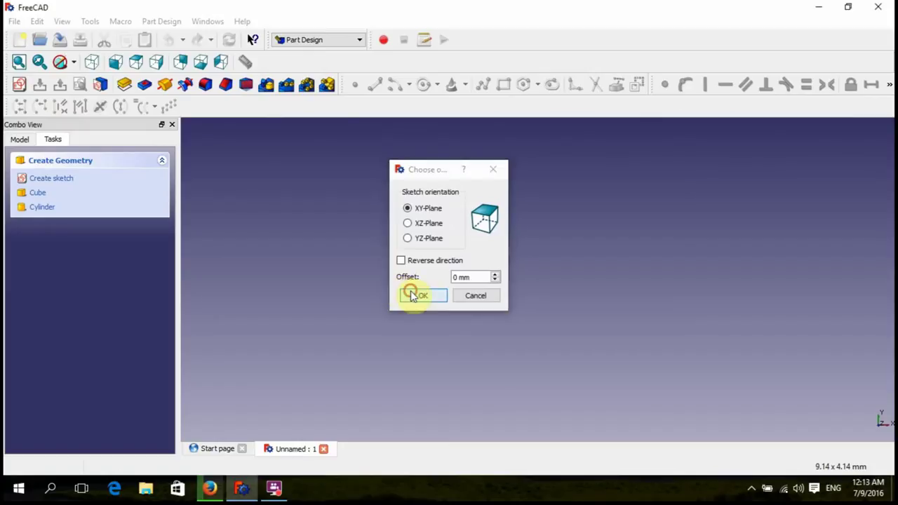
# Sketch a rectangle about 124 mm wide around the origin.
pyautogui.click(503, 86)
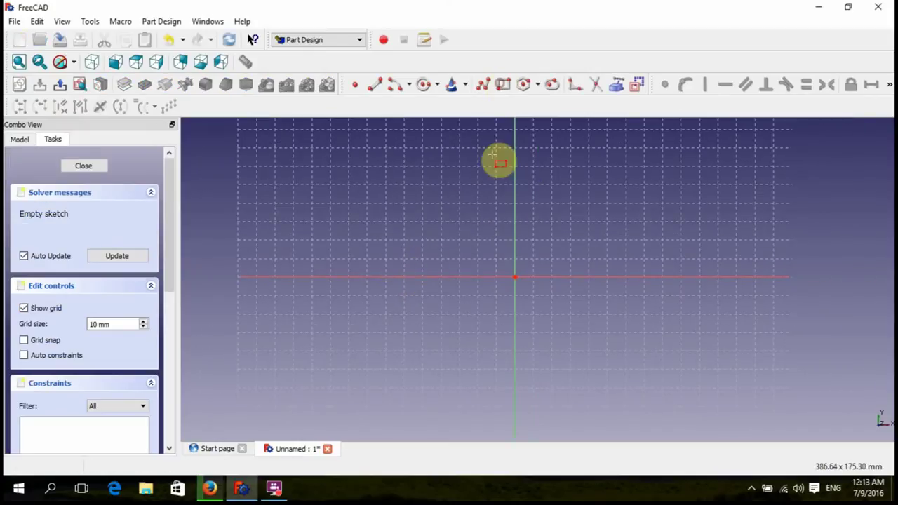
pyautogui.click(408, 211)
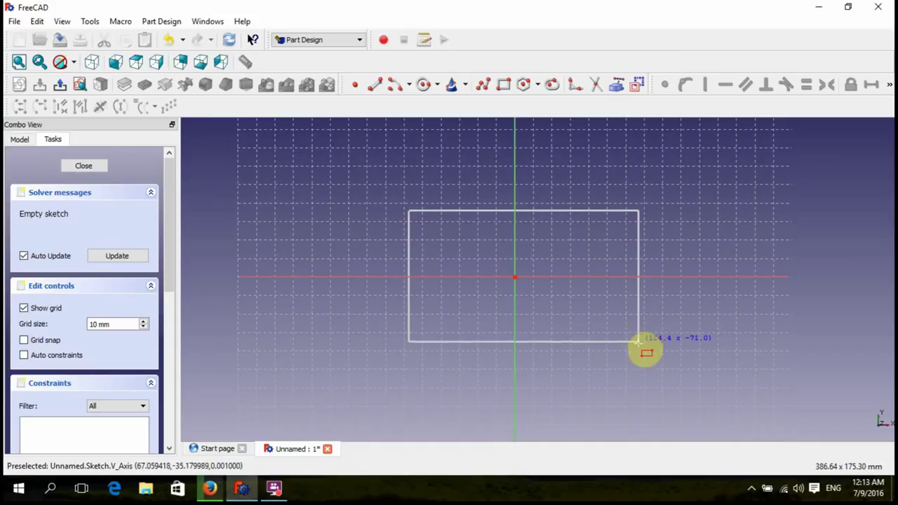
pyautogui.click(638, 352)
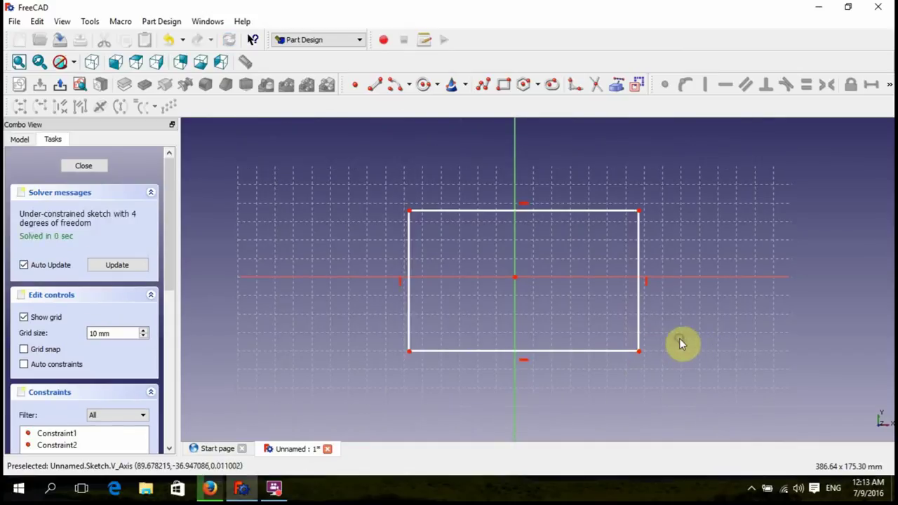
# Make the rectangle's upper corners symmetric about the vertical axis and its right-hand corners symmetric about the horizontal axis.
pyautogui.click(408, 212)
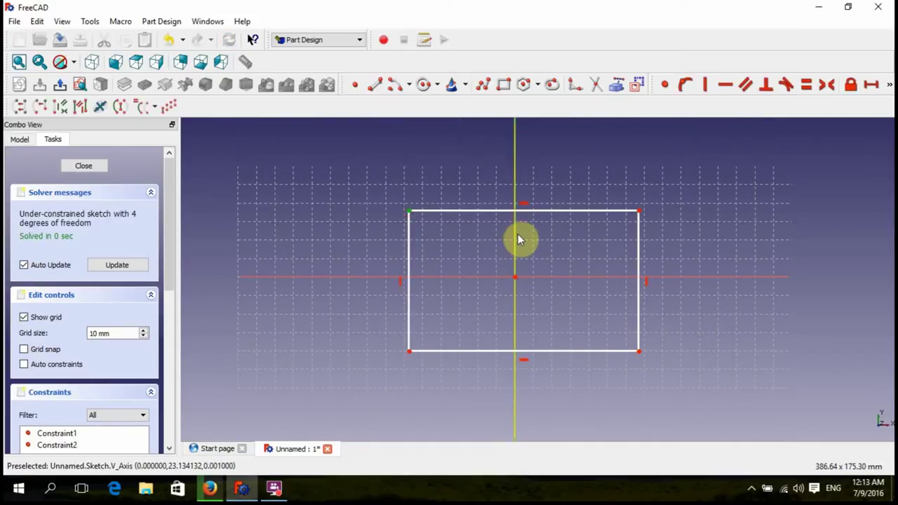
pyautogui.click(638, 210)
pyautogui.click(825, 87)
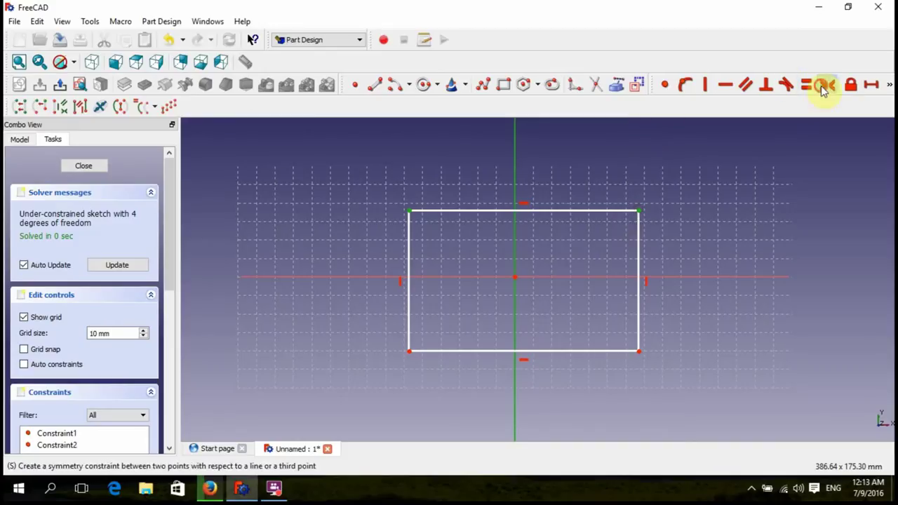
pyautogui.click(625, 211)
pyautogui.click(616, 277)
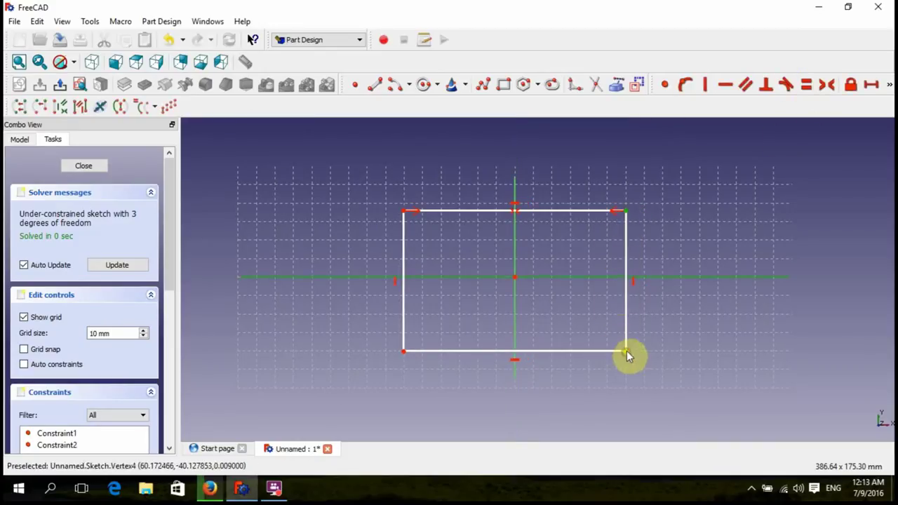
pyautogui.click(625, 352)
pyautogui.click(827, 84)
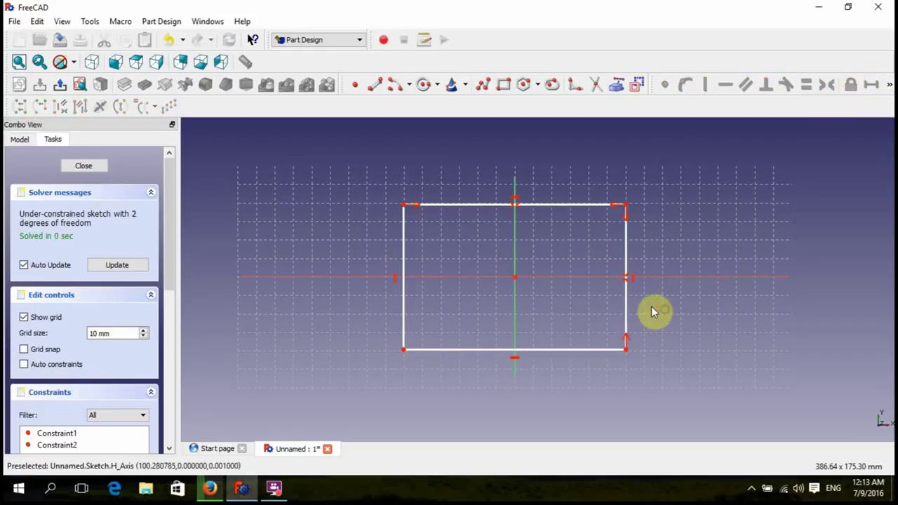
# Select the rectangle's two upper corners and relocate the sketch constraint tools so the distance constraints are all shown.
pyautogui.click(404, 205)
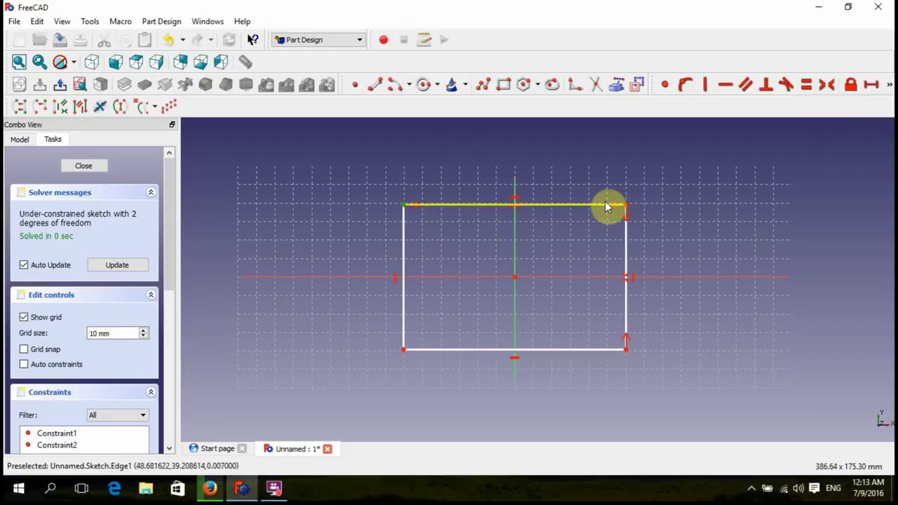
pyautogui.click(625, 206)
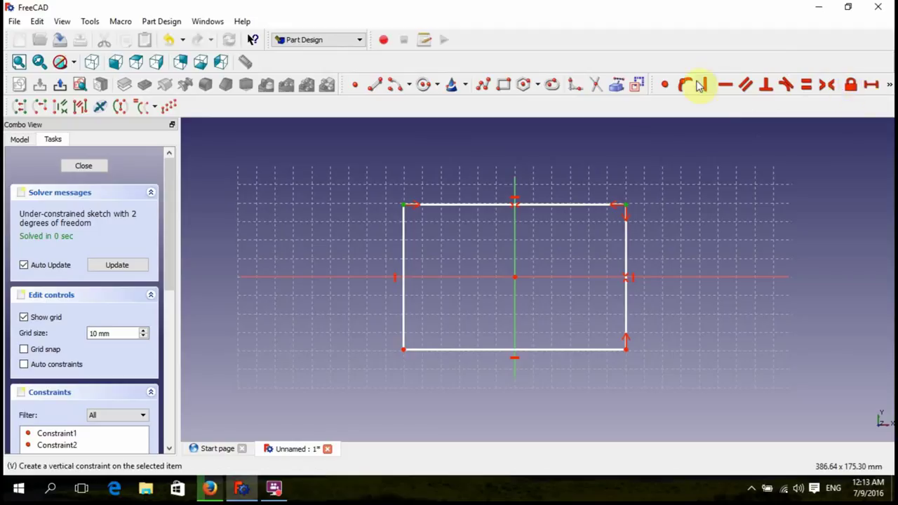
pyautogui.moveTo(652, 84); pyautogui.dragTo(620, 66)
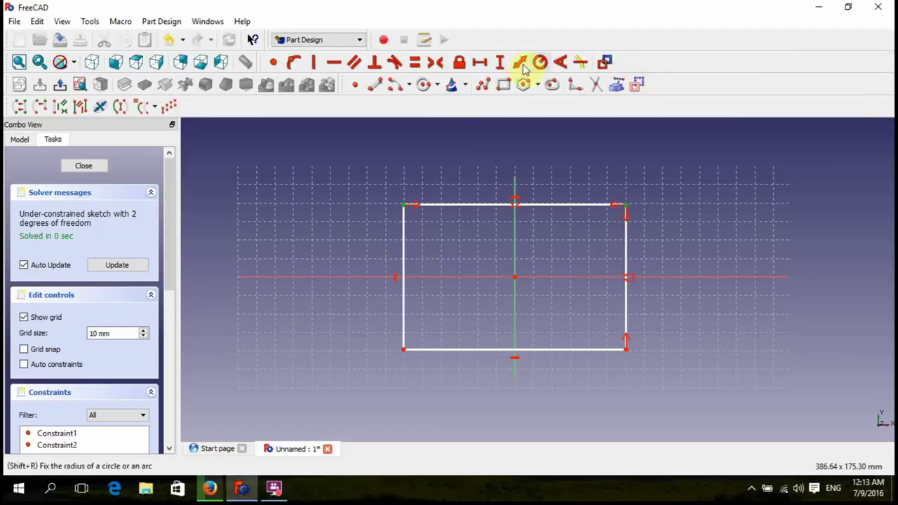
pyautogui.click(499, 63)
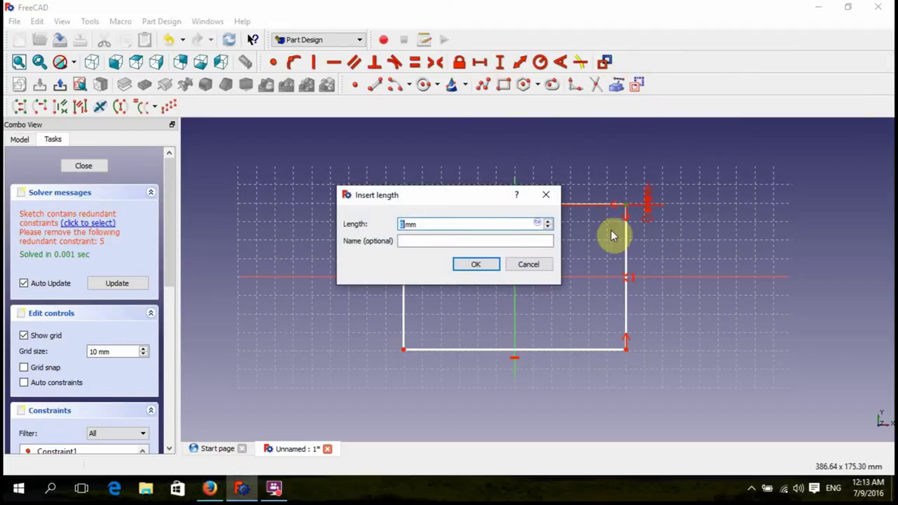
pyautogui.click(533, 265)
pyautogui.click(403, 210)
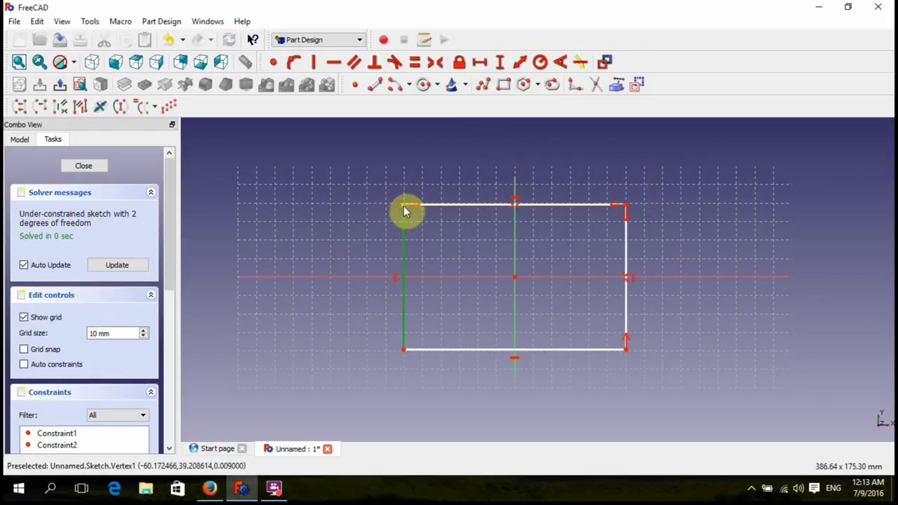
pyautogui.click(463, 221)
pyautogui.click(404, 206)
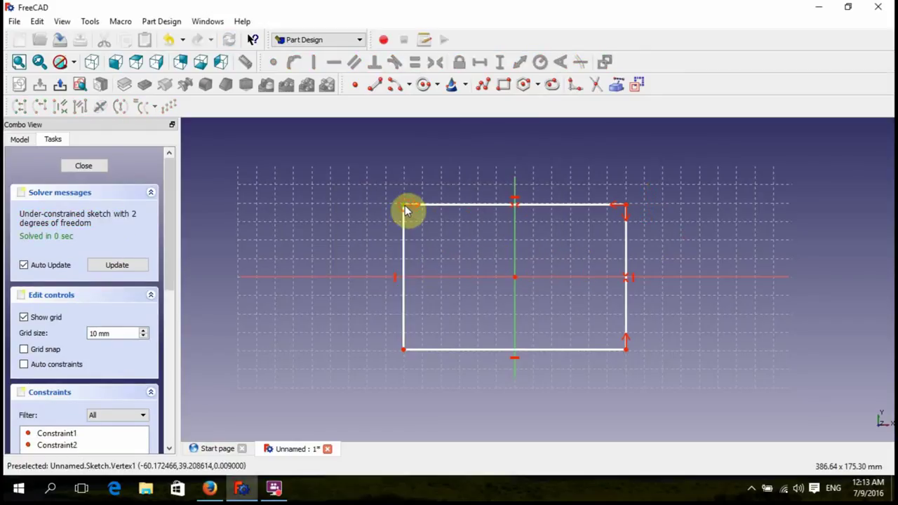
pyautogui.click(517, 261)
pyautogui.click(623, 207)
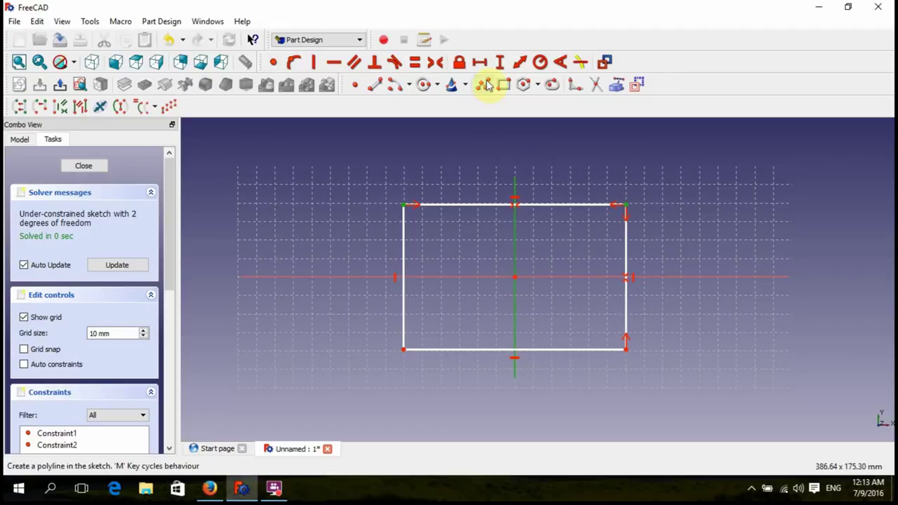
pyautogui.click(479, 62)
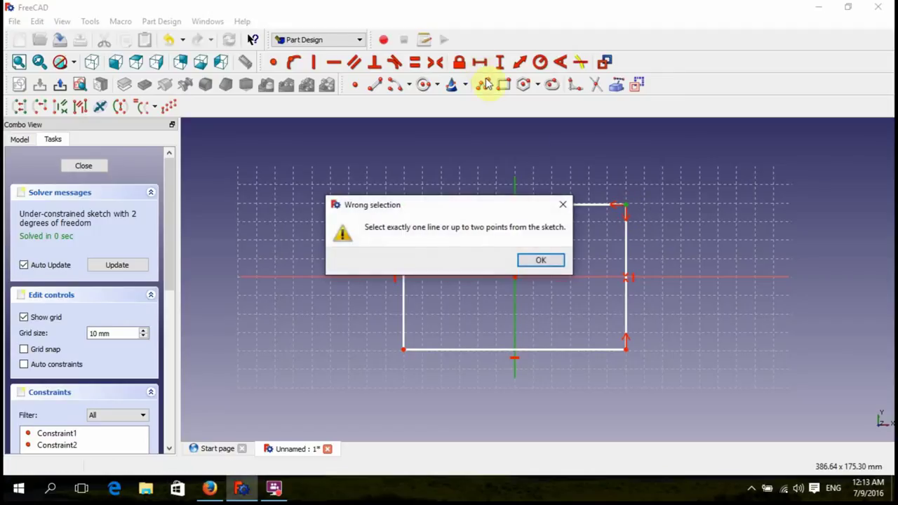
pyautogui.click(540, 261)
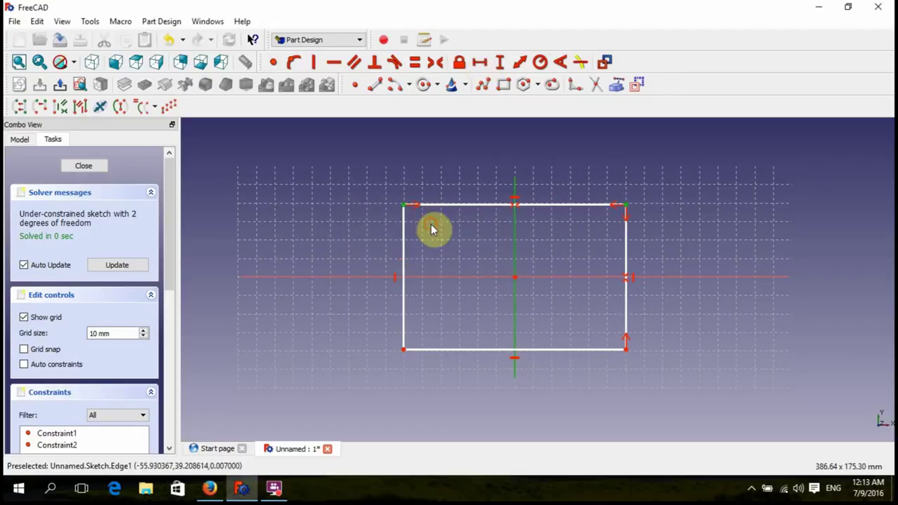
# Set the rectangle's width to 50 mm with a horizontal distance constraint between its two upper corners.
pyautogui.click(628, 209)
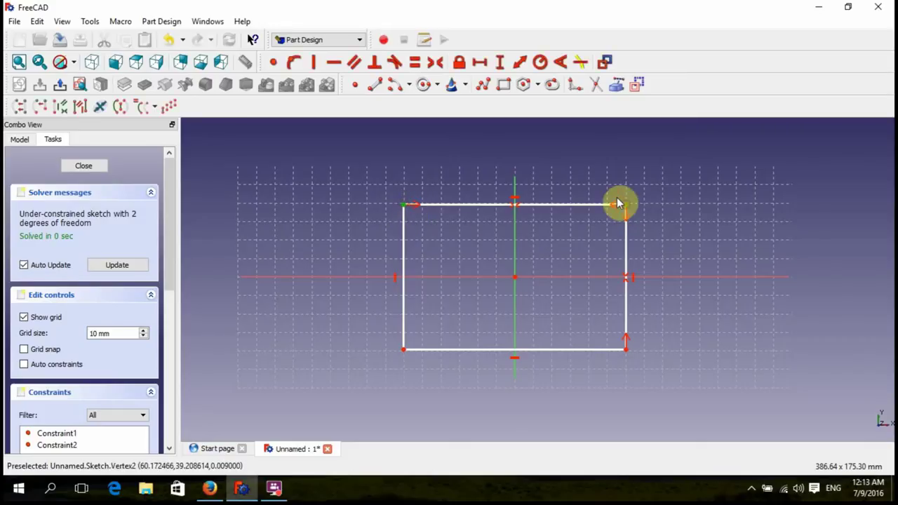
pyautogui.click(484, 62)
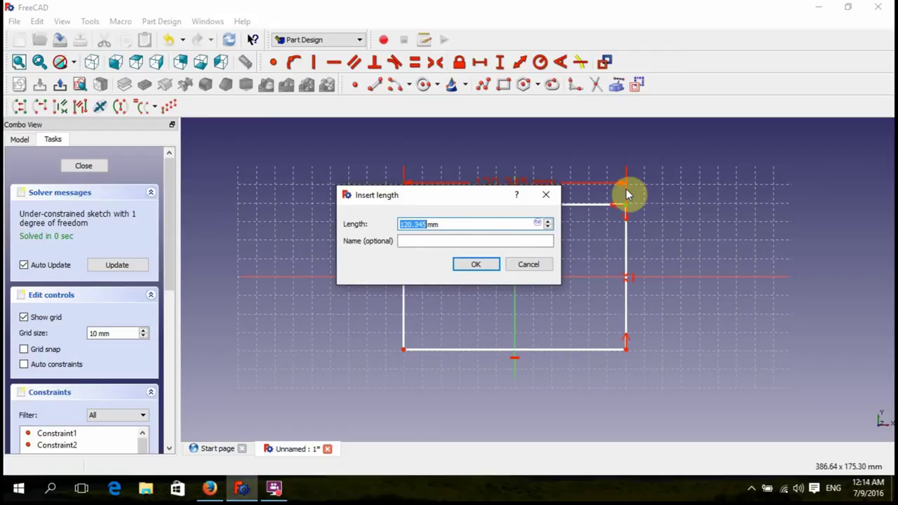
pyautogui.write('50')
pyautogui.click(475, 267)
# Set the rectangle's height to 30 mm with a vertical distance constraint between its two right-hand corners.
pyautogui.click(562, 207)
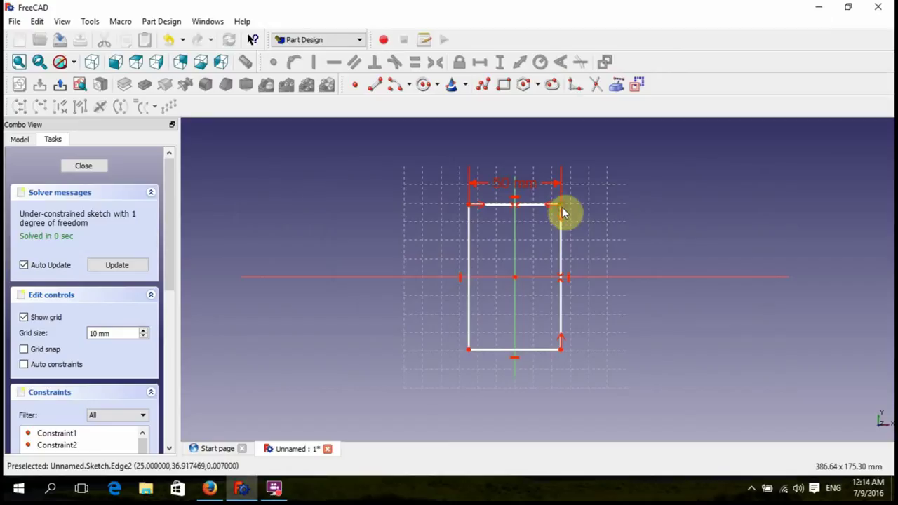
pyautogui.click(561, 349)
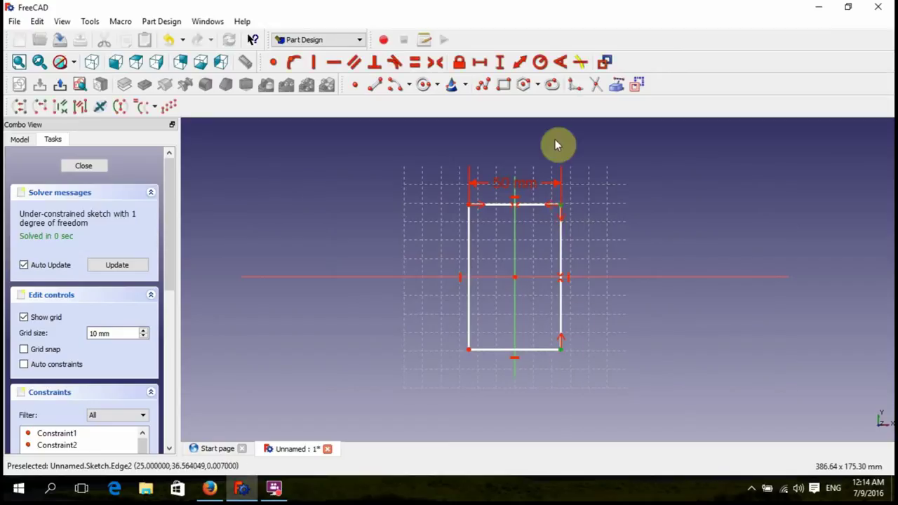
pyautogui.click(501, 63)
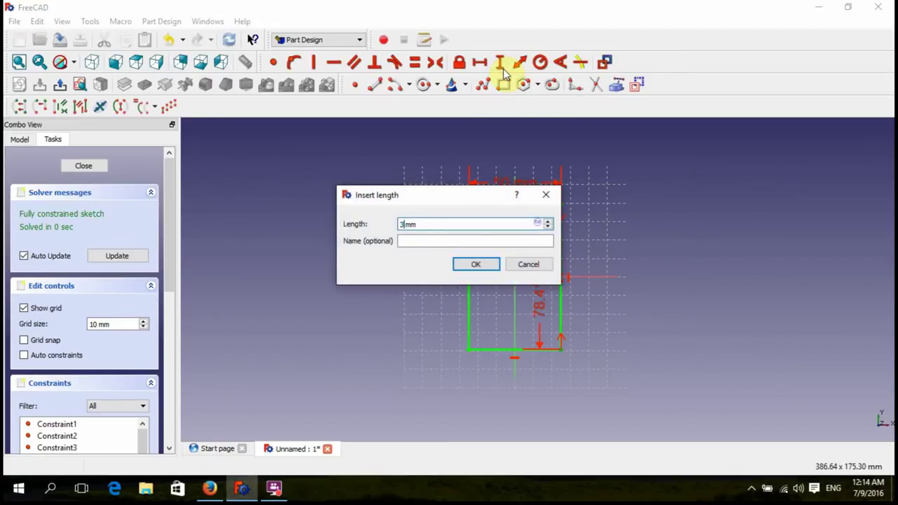
pyautogui.press('Return')
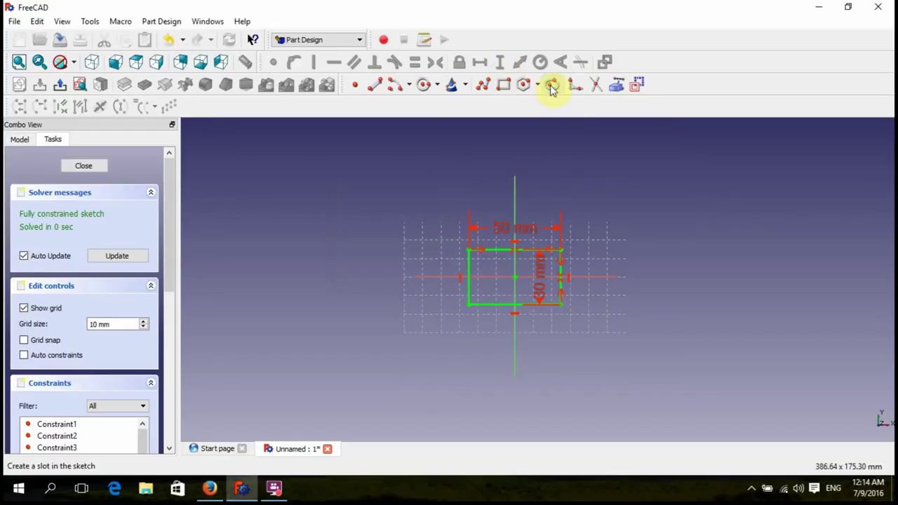
# Close the rectangle sketch and pad it to a length of 30 mm.
pyautogui.scroll(5, 516, 297)
pyautogui.scroll(1, 523, 294)
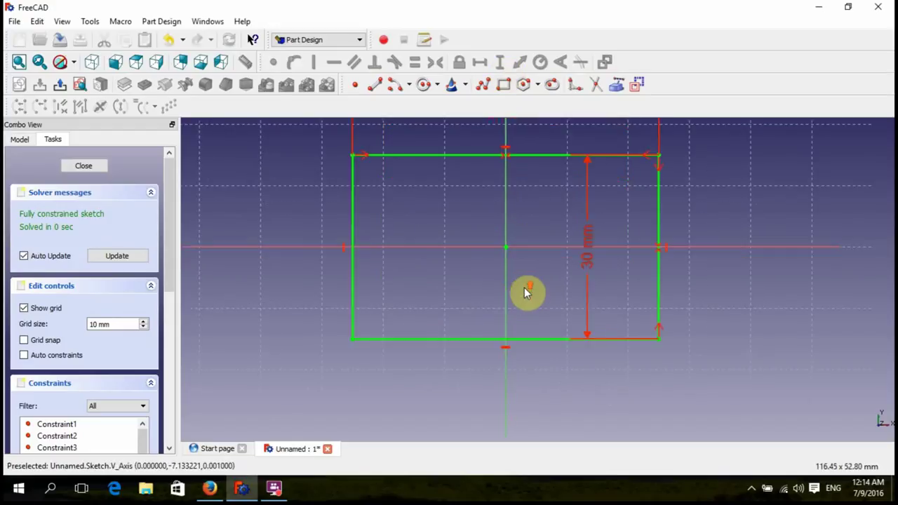
pyautogui.scroll(-1, 526, 294)
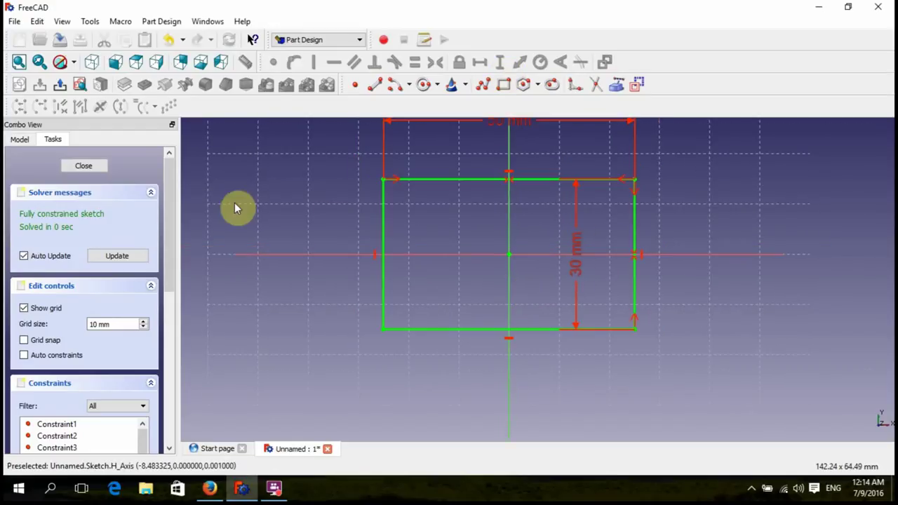
pyautogui.click(62, 85)
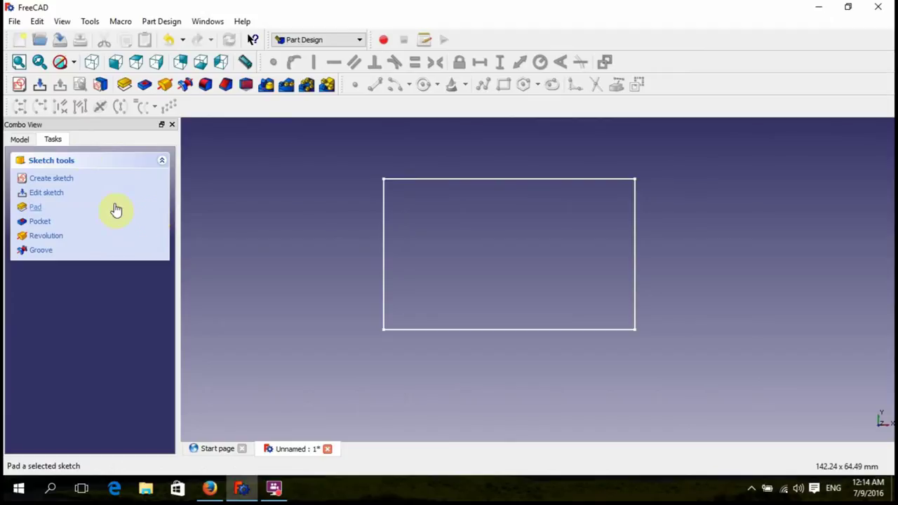
pyautogui.click(124, 85)
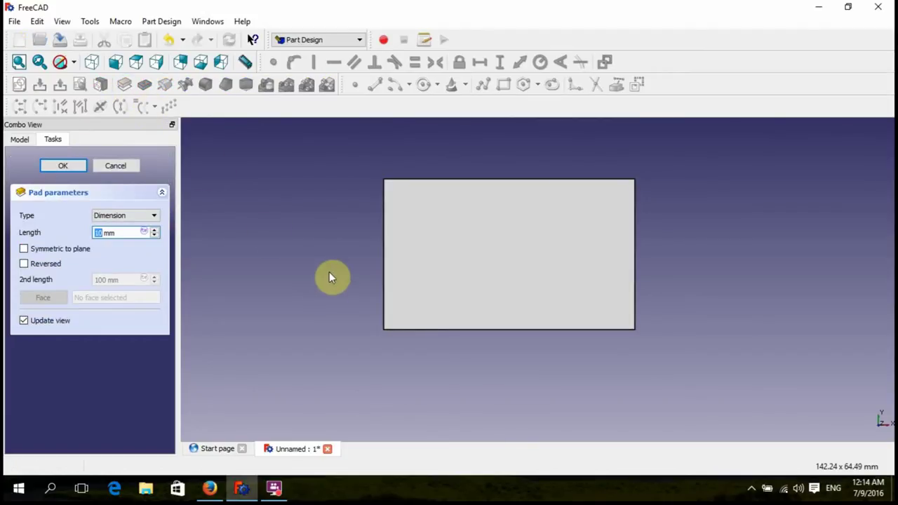
pyautogui.moveTo(359, 350); pyautogui.dragTo(426, 311, button='middle')
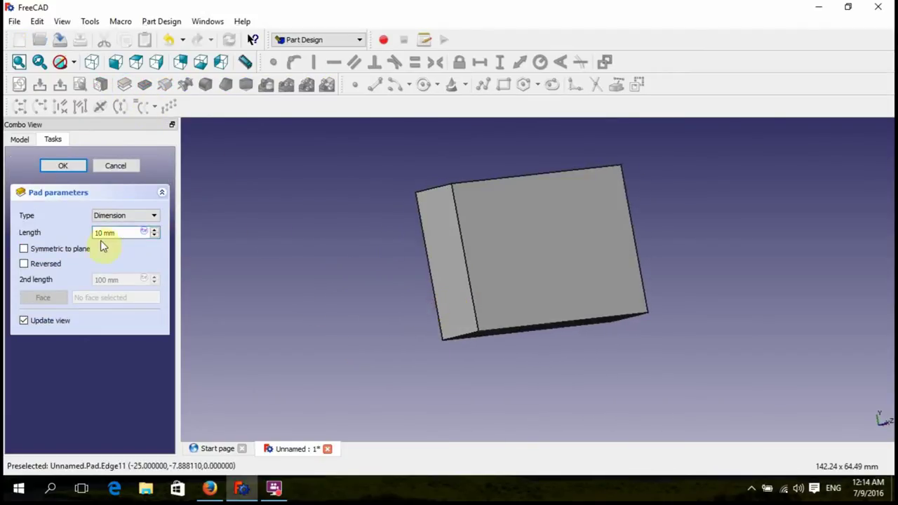
pyautogui.click(154, 230)
pyautogui.click(154, 231)
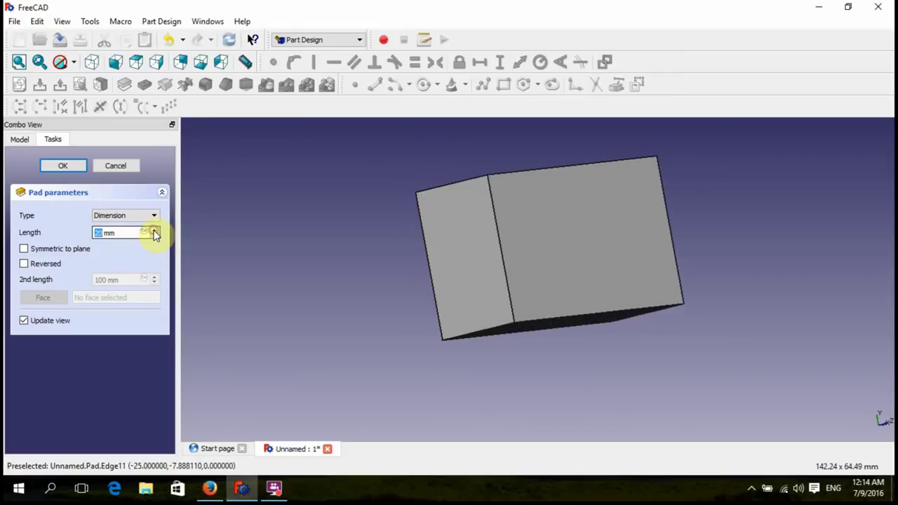
pyautogui.click(155, 230)
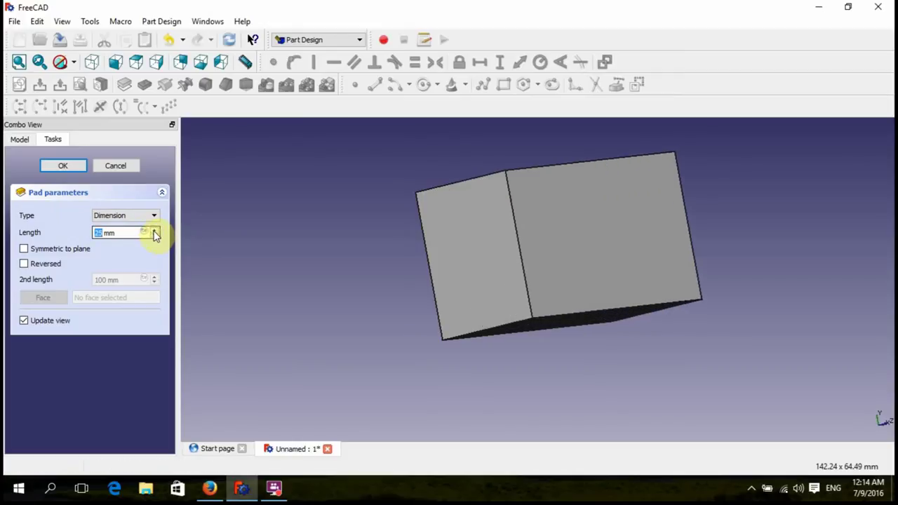
pyautogui.click(155, 230)
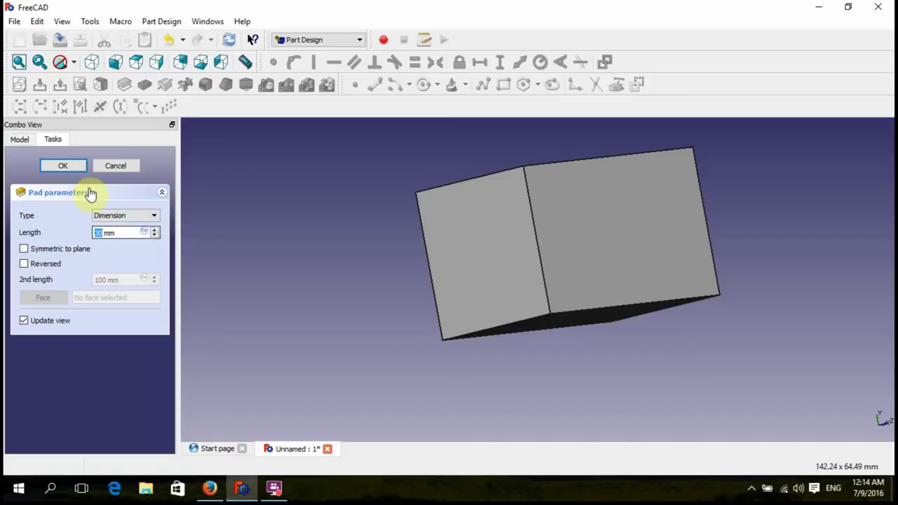
pyautogui.click(68, 168)
# Start a sketch on the block's top face and draw a rectangle about 46 mm by 27 mm just inside its outline.
pyautogui.click(598, 244)
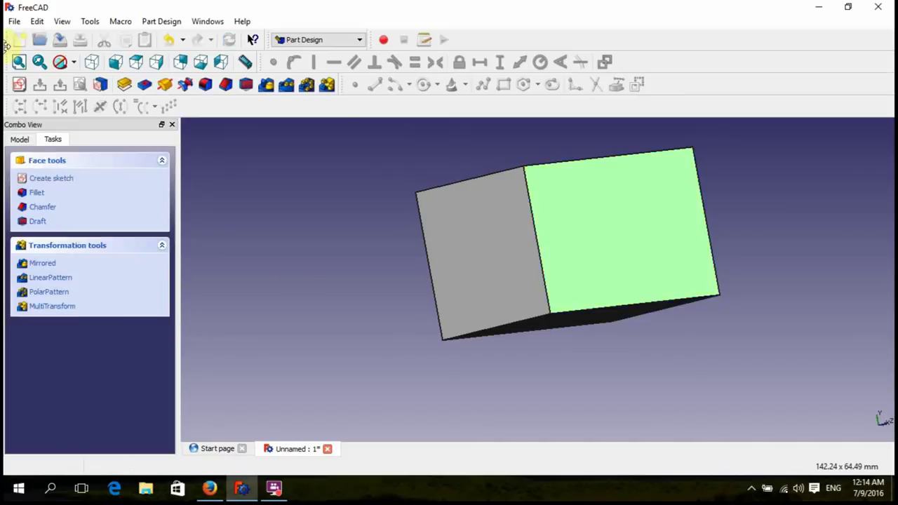
pyautogui.click(19, 84)
pyautogui.scroll(1, 533, 260)
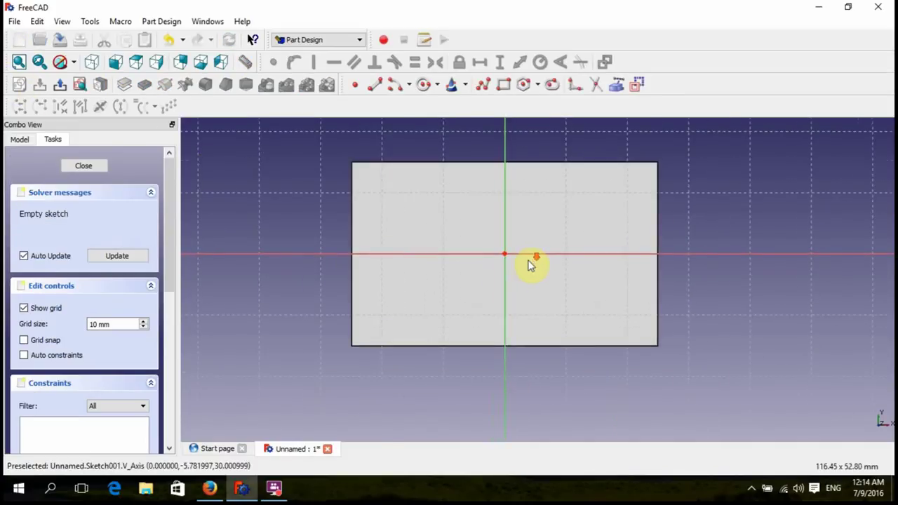
pyautogui.click(504, 85)
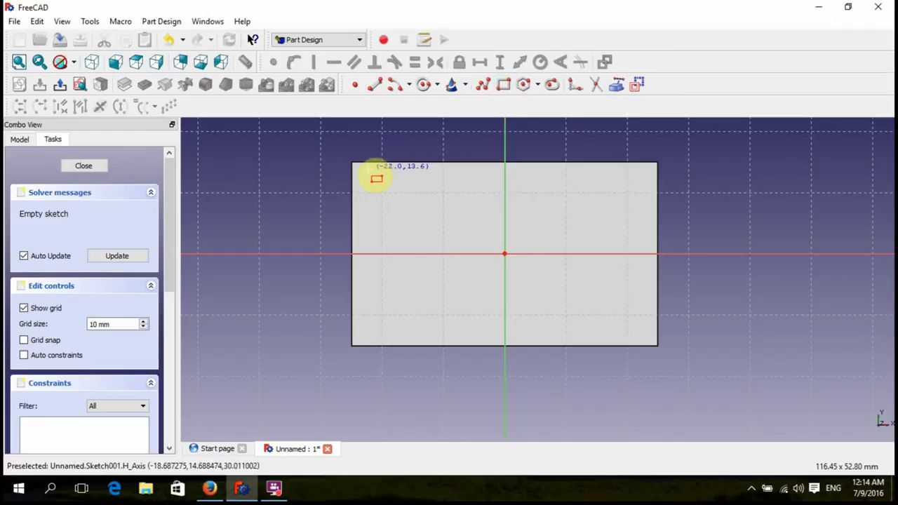
pyautogui.click(370, 181)
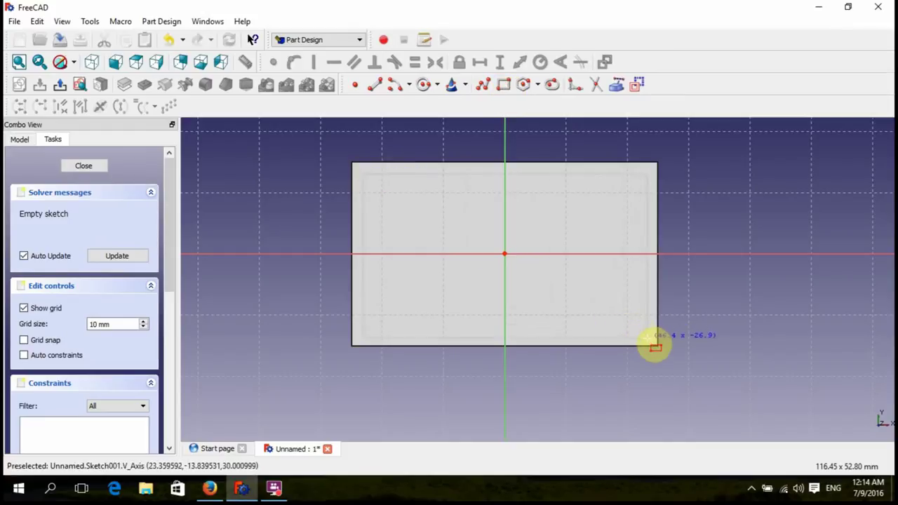
pyautogui.click(647, 340)
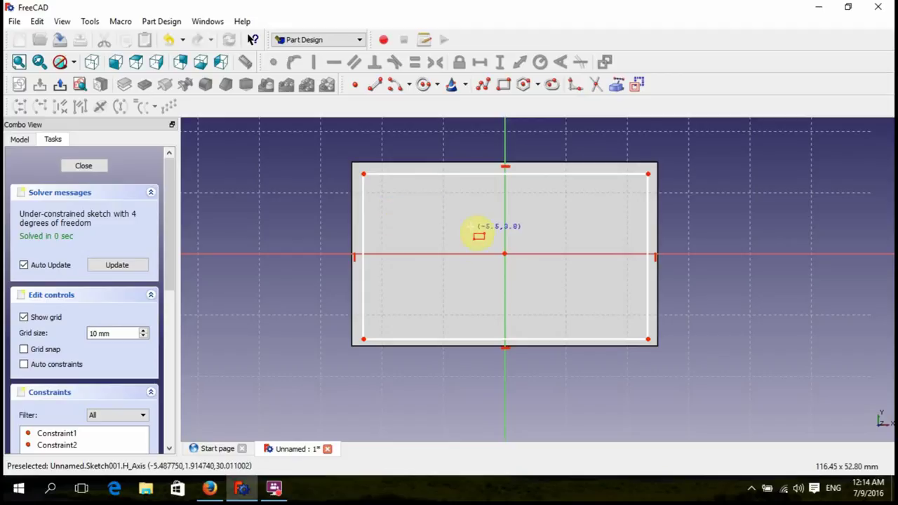
# Constrain the inset rectangle's two upper corners to be symmetric about the vertical axis.
pyautogui.rightClick(471, 226)
pyautogui.click(364, 174)
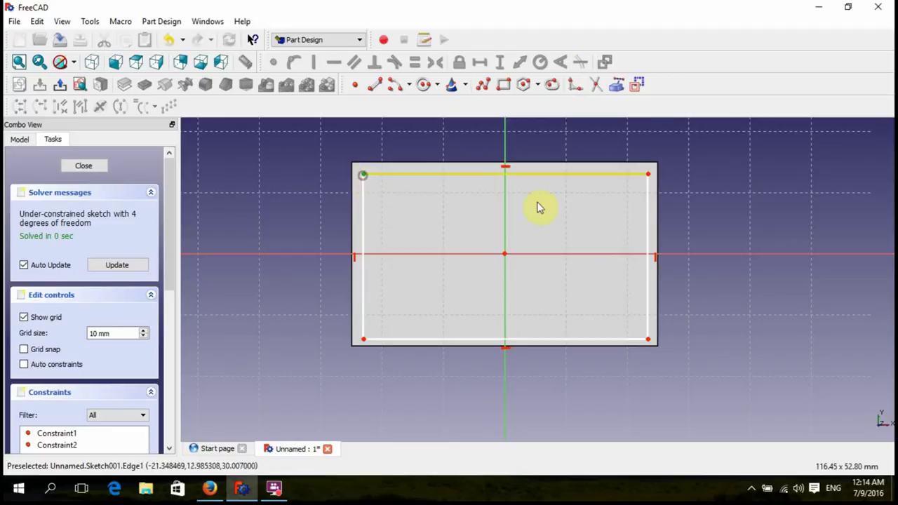
pyautogui.click(648, 175)
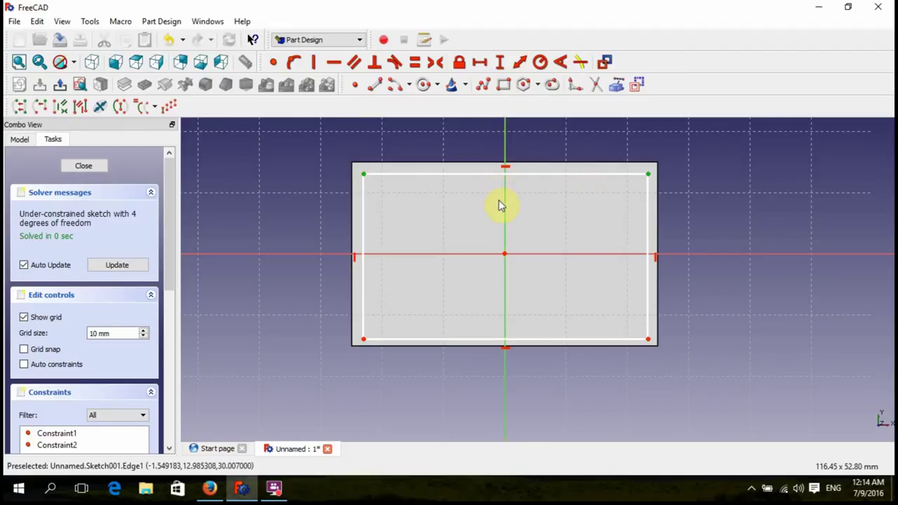
pyautogui.click(435, 62)
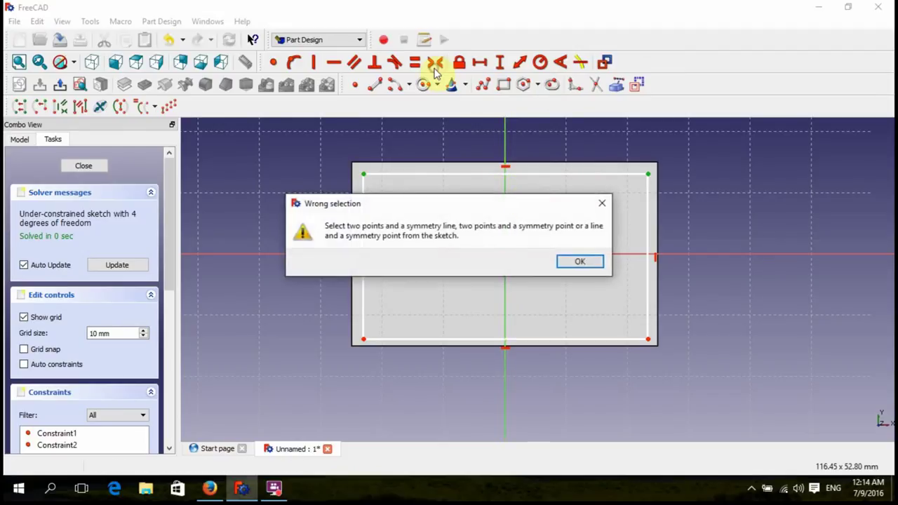
pyautogui.click(577, 260)
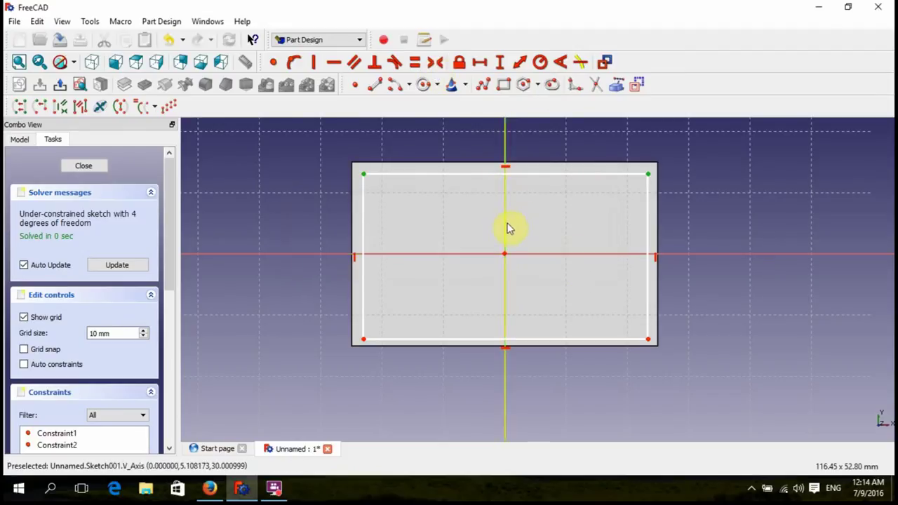
pyautogui.click(435, 61)
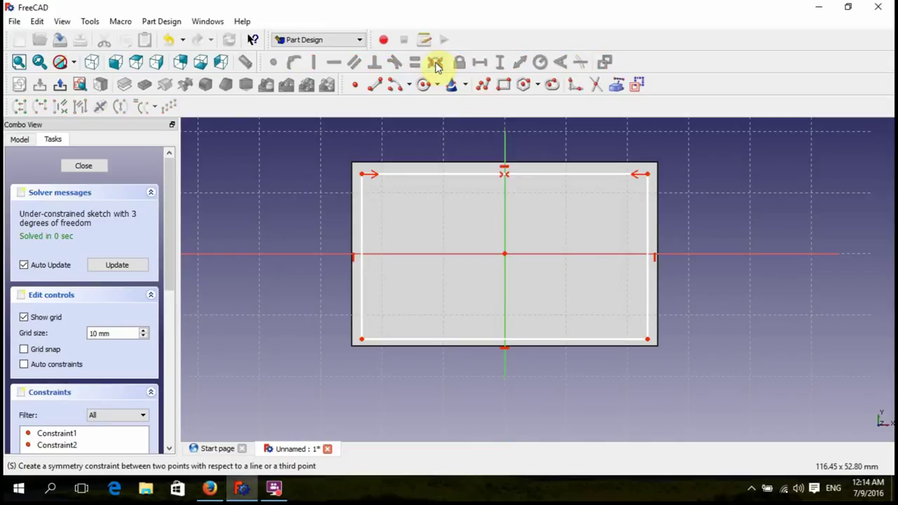
# Constrain the inset rectangle's two left-hand corners to be symmetric about the horizontal axis.
pyautogui.click(364, 339)
pyautogui.click(372, 253)
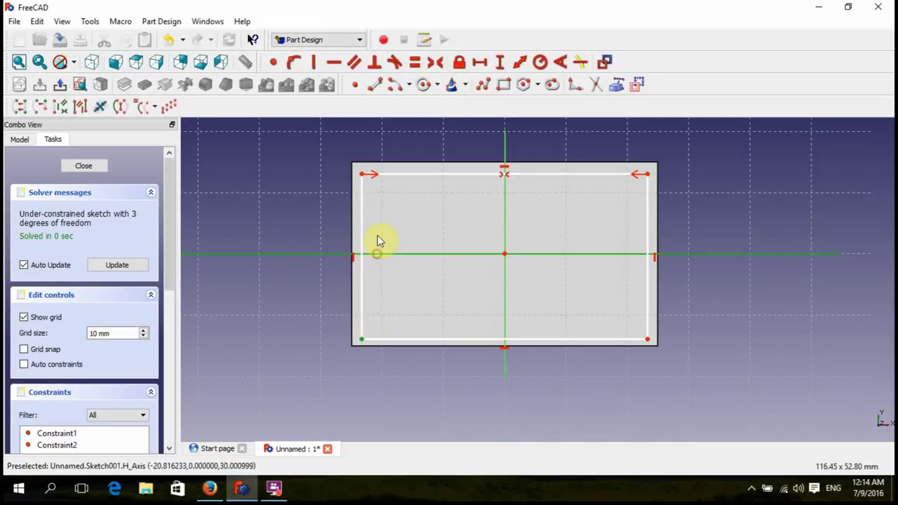
pyautogui.click(363, 177)
pyautogui.click(435, 62)
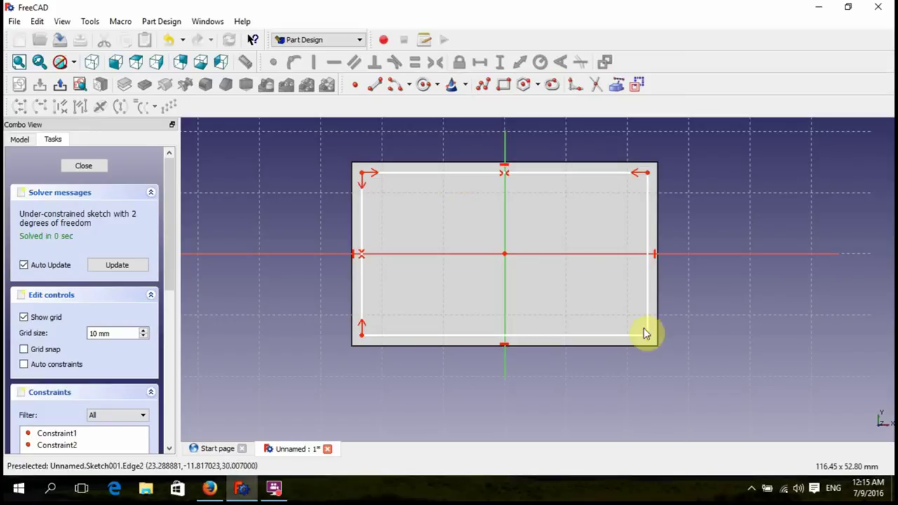
# Set the inset rectangle's width to 46 mm with a horizontal distance constraint between its two upper corners.
pyautogui.click(365, 179)
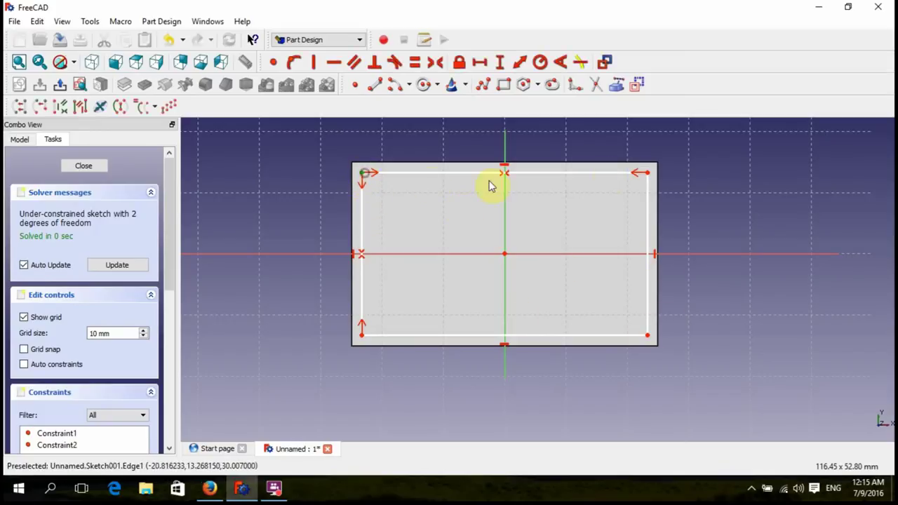
pyautogui.click(646, 177)
pyautogui.click(479, 62)
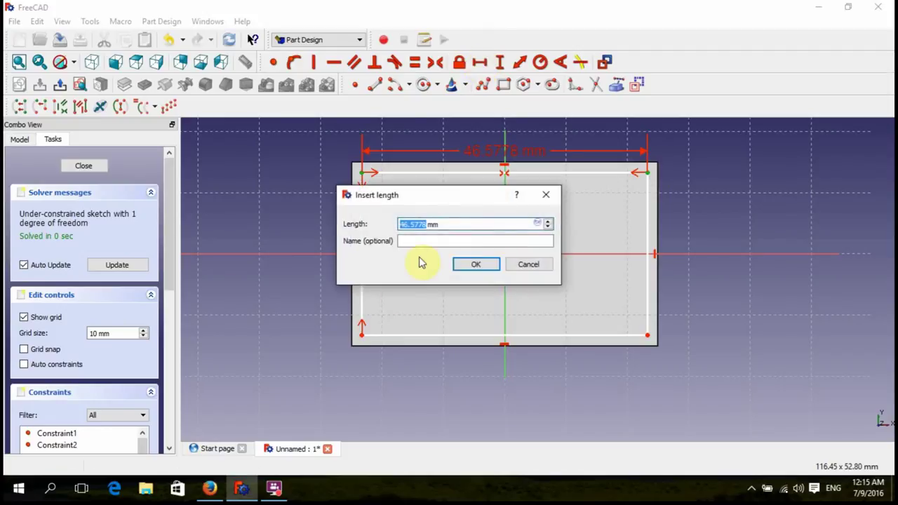
pyautogui.write('46')
pyautogui.press('Return')
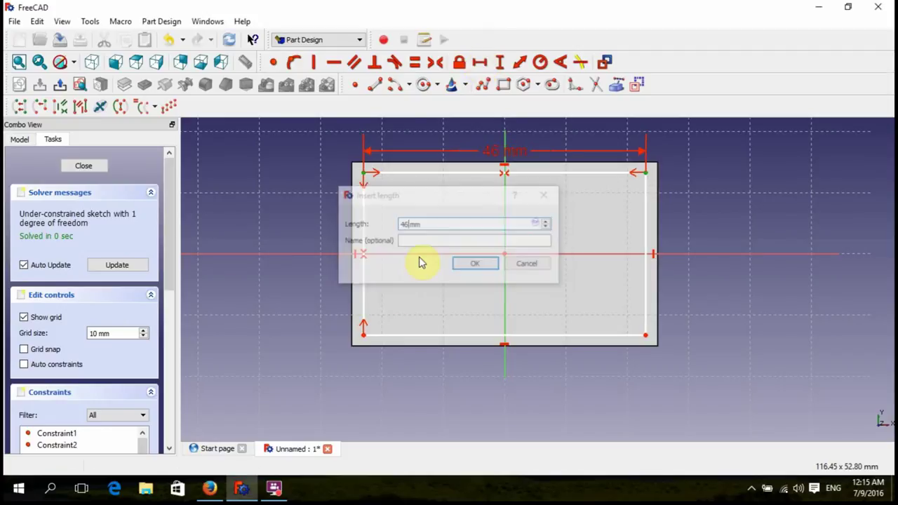
# Set the inset rectangle's height to 26 mm with a vertical distance constraint and move both dimensions clear of the block's outline.
pyautogui.click(646, 335)
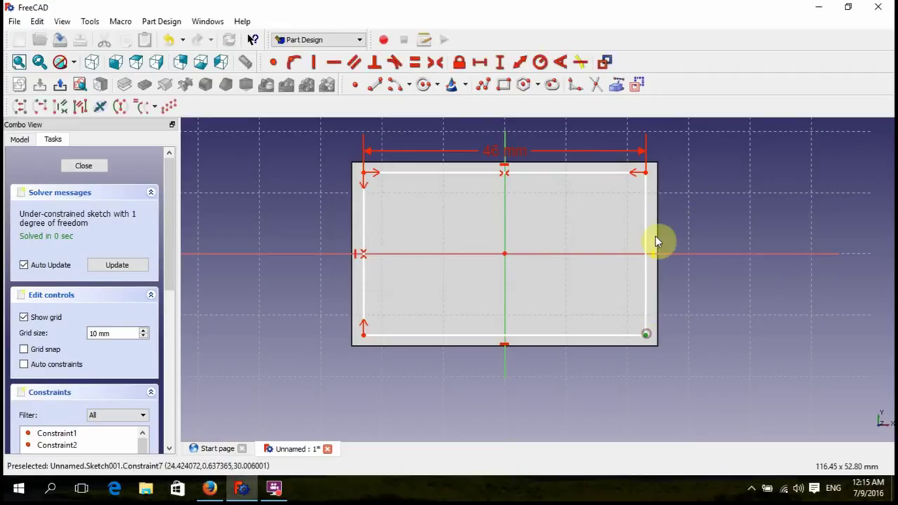
pyautogui.click(645, 174)
pyautogui.click(498, 63)
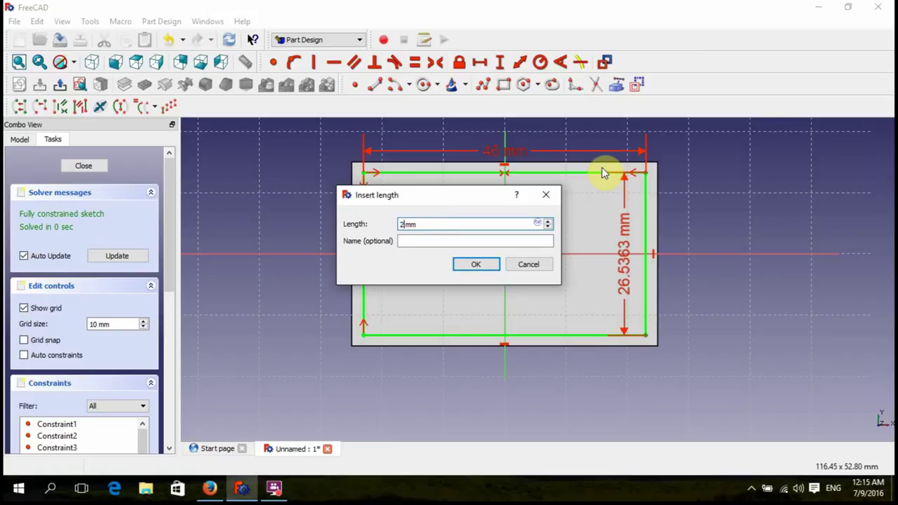
pyautogui.press('Return')
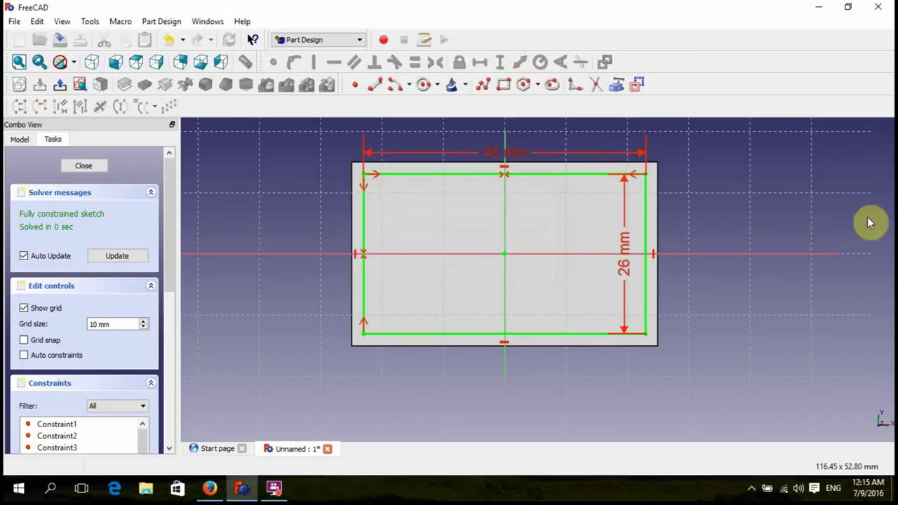
pyautogui.moveTo(627, 248); pyautogui.dragTo(727, 257)
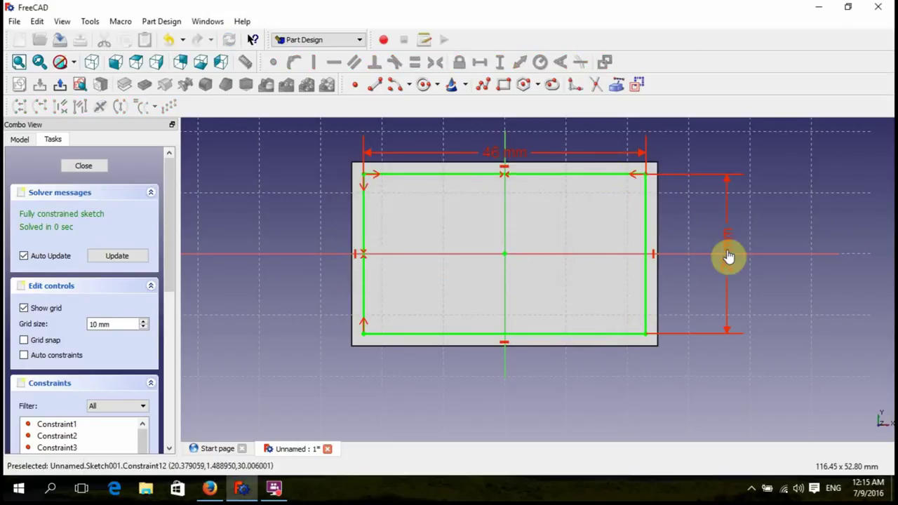
pyautogui.moveTo(512, 160); pyautogui.dragTo(512, 144)
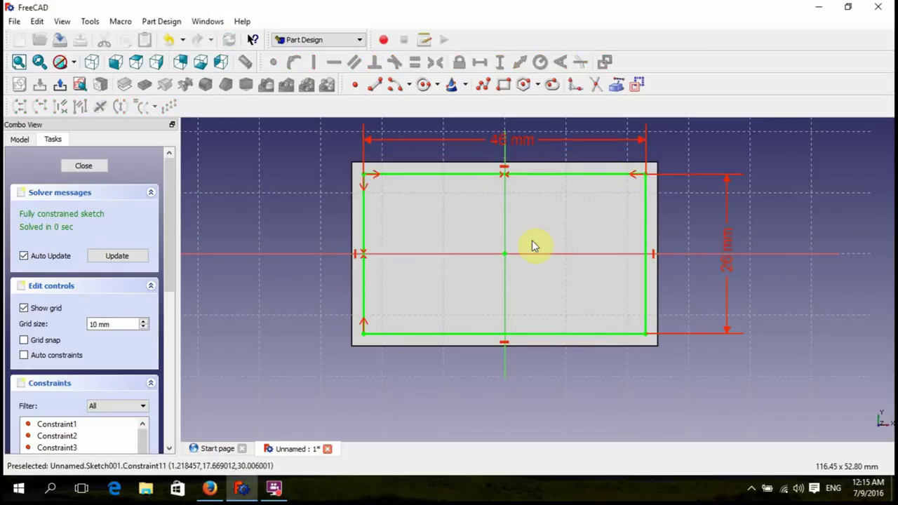
# Close the inset rectangle sketch and cut it into the block as a Dimension-type pocket.
pyautogui.click(59, 88)
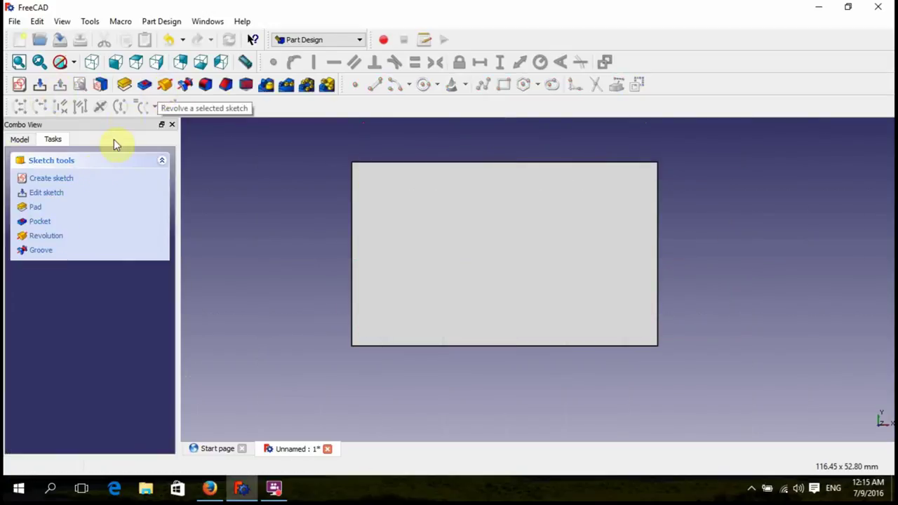
pyautogui.click(143, 86)
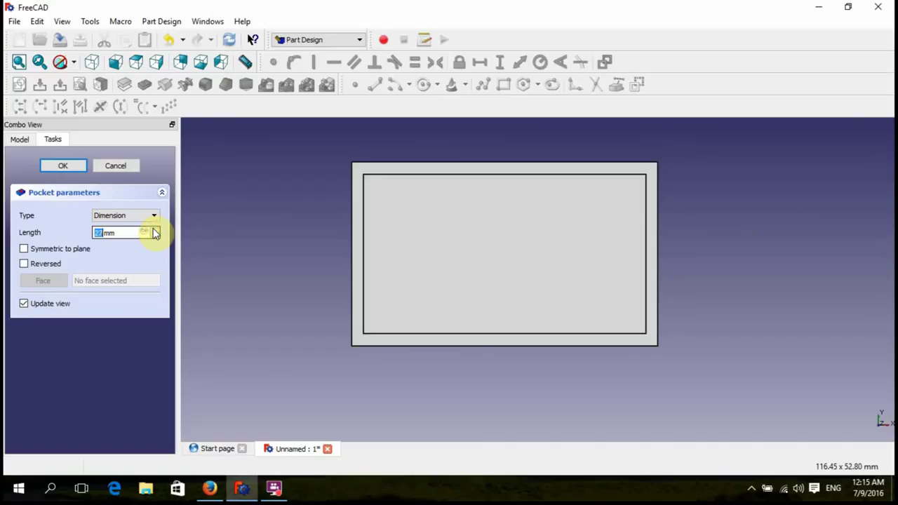
pyautogui.click(65, 166)
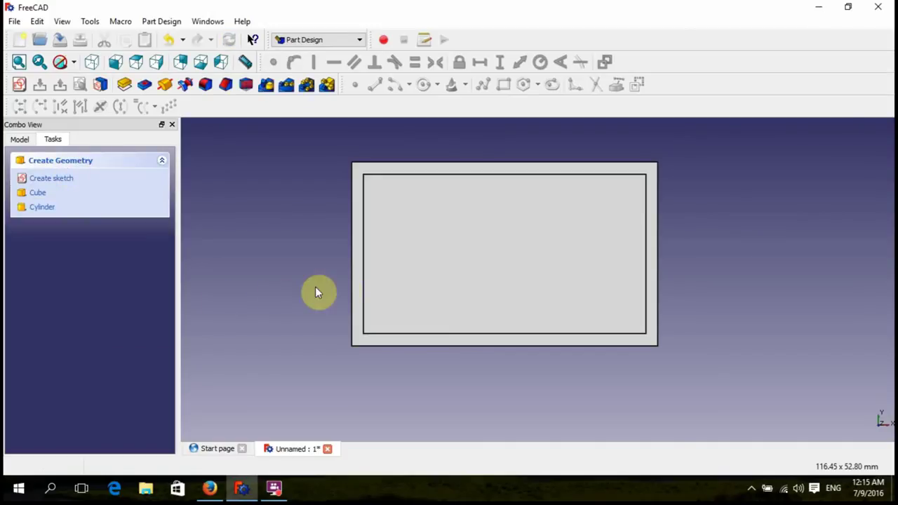
# Fillet the box's outer vertical edge between the left and back walls with a 2 mm radius.
pyautogui.moveTo(373, 323); pyautogui.dragTo(437, 341, button='middle')
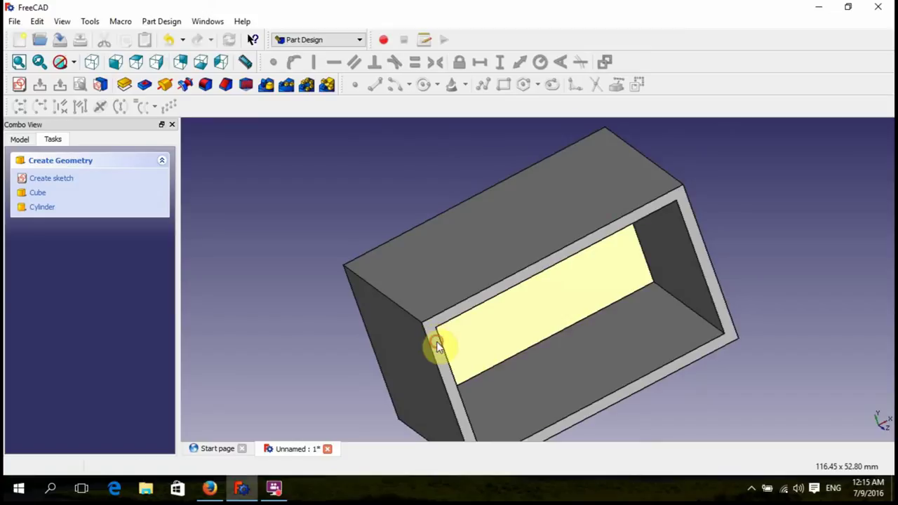
pyautogui.click(437, 344)
pyautogui.click(404, 312)
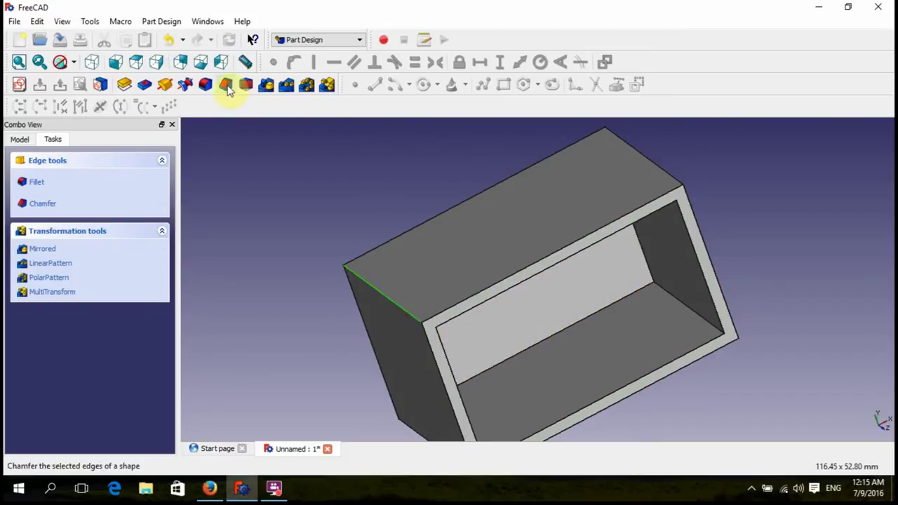
pyautogui.click(206, 85)
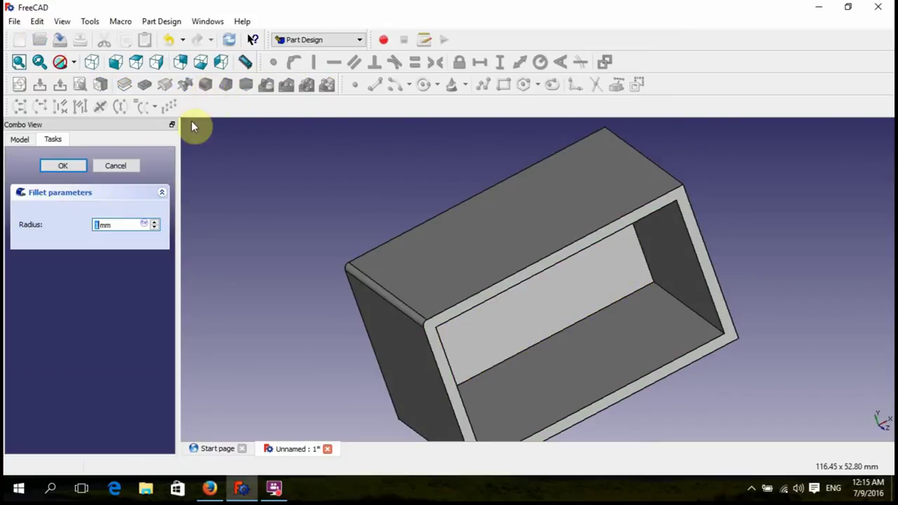
pyautogui.click(154, 222)
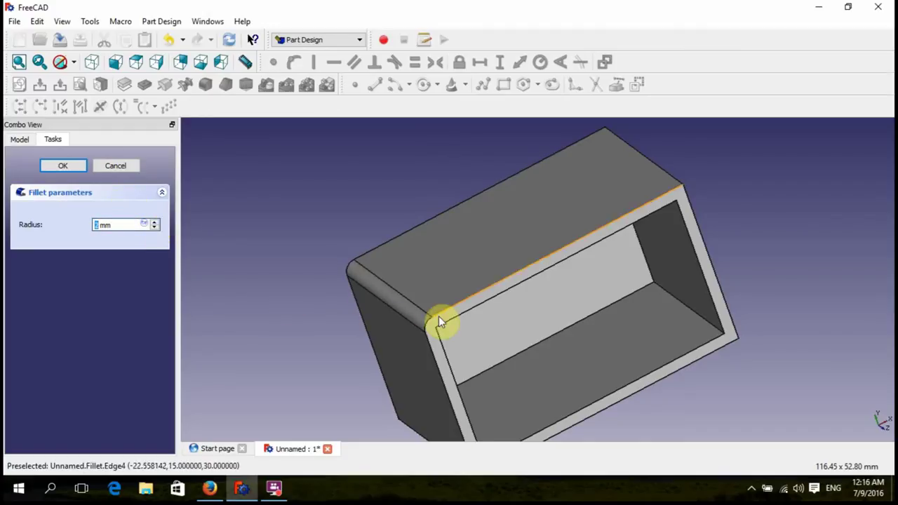
pyautogui.click(453, 269)
pyautogui.moveTo(453, 269); pyautogui.dragTo(419, 293, button='middle')
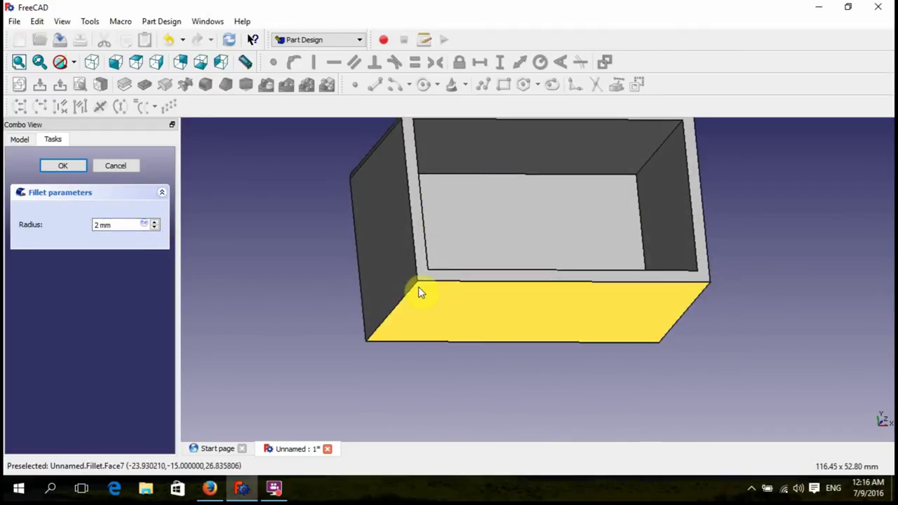
pyautogui.click(411, 297)
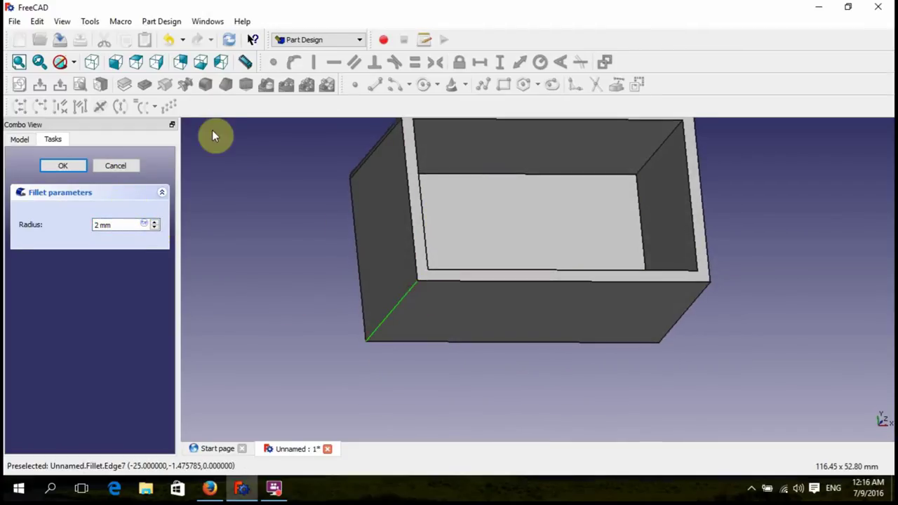
pyautogui.click(64, 166)
pyautogui.click(145, 84)
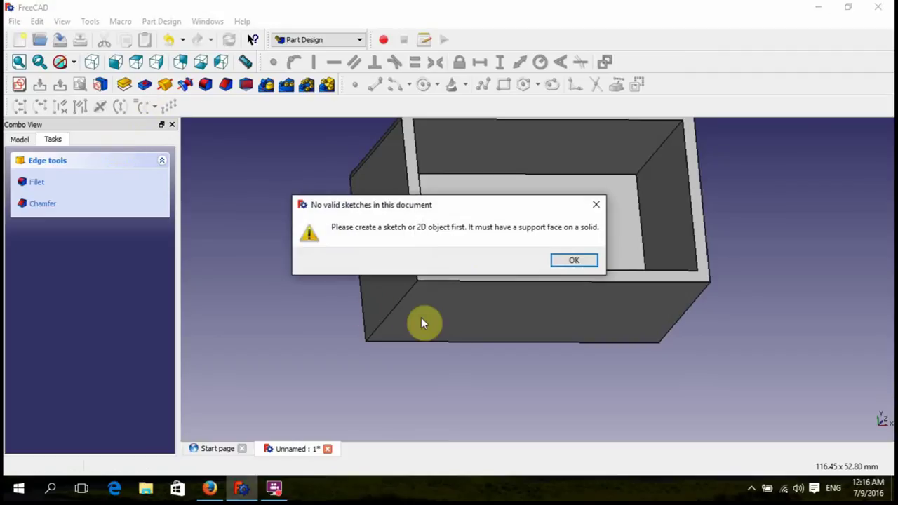
pyautogui.click(560, 262)
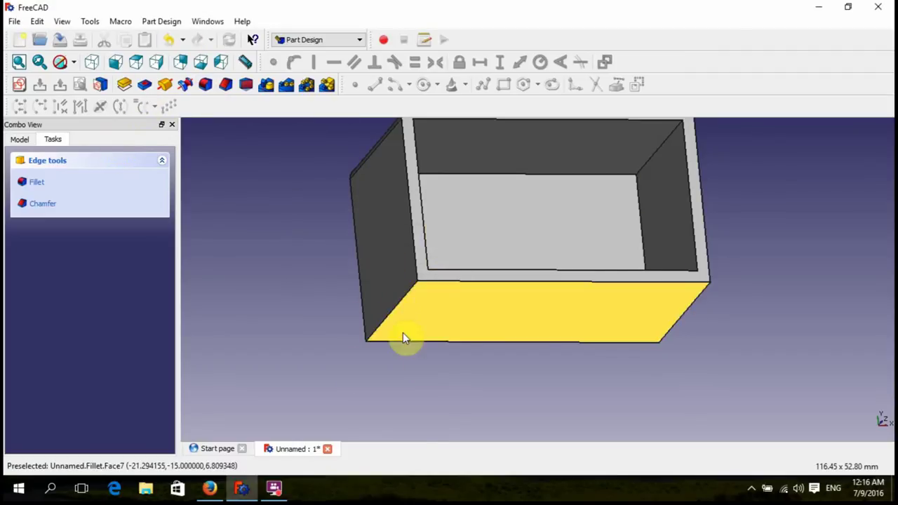
pyautogui.click(395, 302)
pyautogui.click(281, 172)
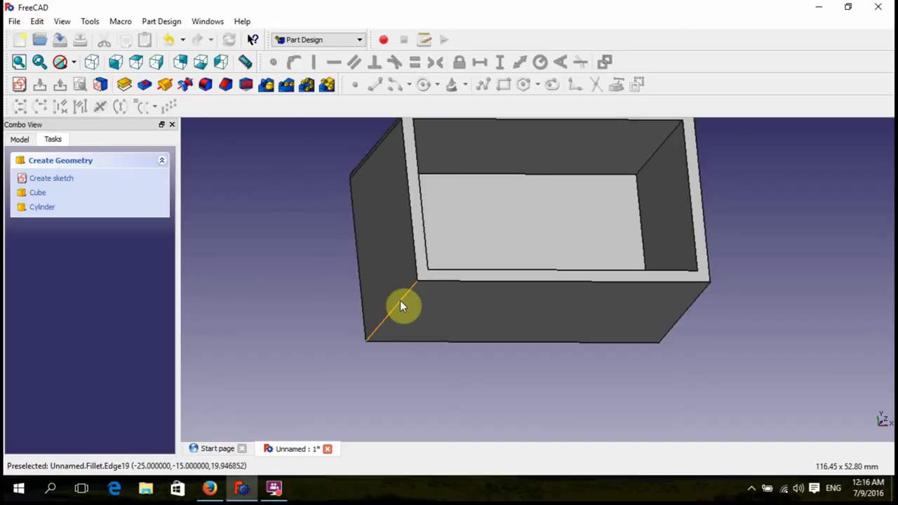
# Fillet the box's outer vertical edge between the left and front walls with a 2 mm radius.
pyautogui.click(398, 309)
pyautogui.click(205, 85)
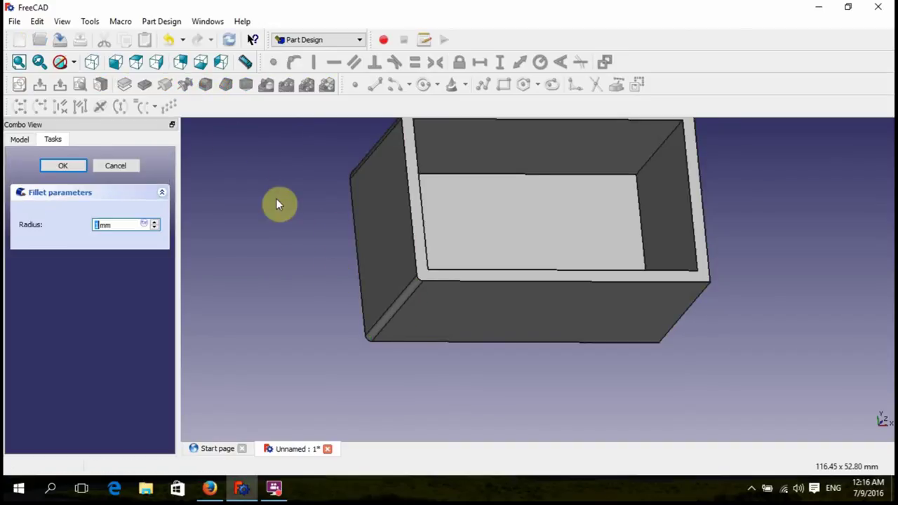
pyautogui.click(153, 222)
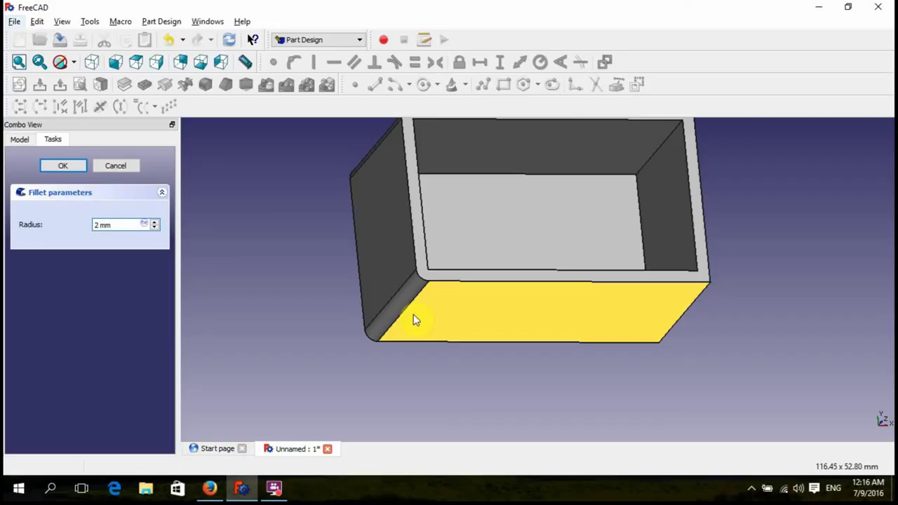
pyautogui.click(78, 167)
# Fillet the box's outer vertical edge between the right and front walls with a 2 mm radius.
pyautogui.click(608, 324)
pyautogui.moveTo(608, 319); pyautogui.dragTo(492, 267, button='middle')
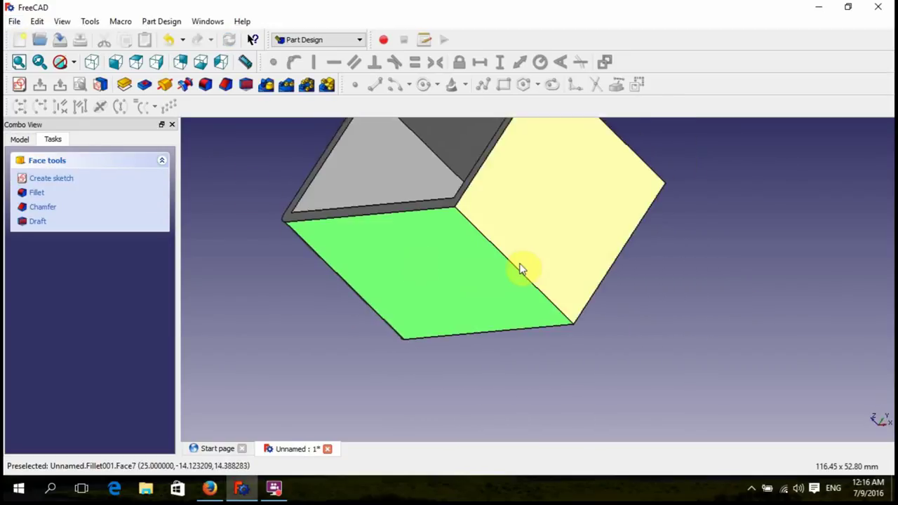
pyautogui.click(515, 269)
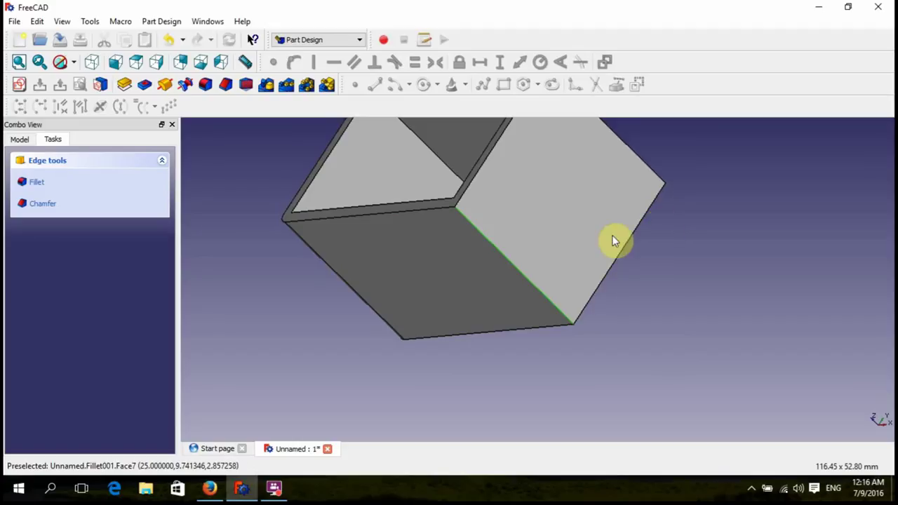
pyautogui.doubleClick(507, 259)
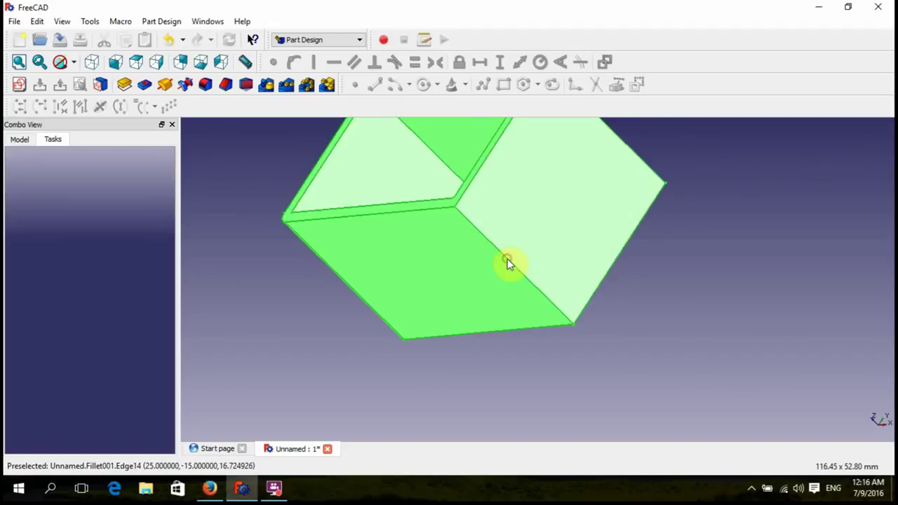
pyautogui.click(495, 287)
pyautogui.click(508, 265)
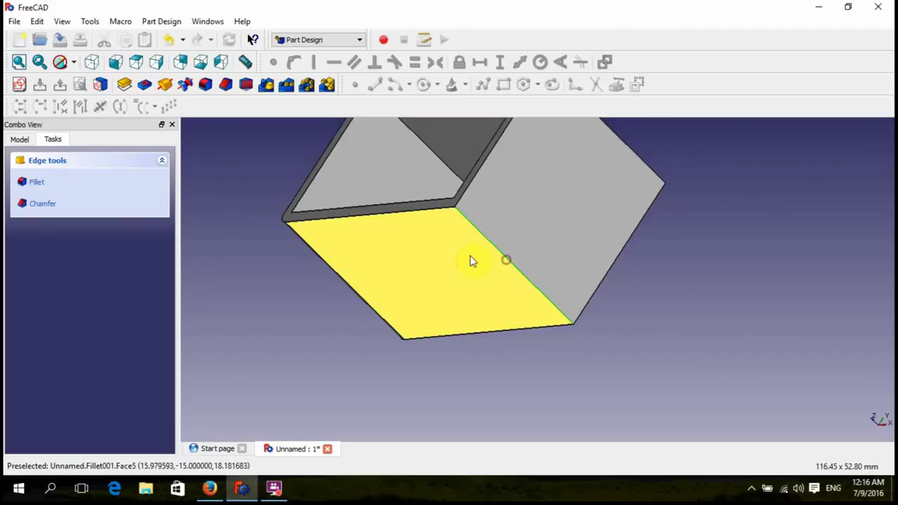
pyautogui.click(207, 86)
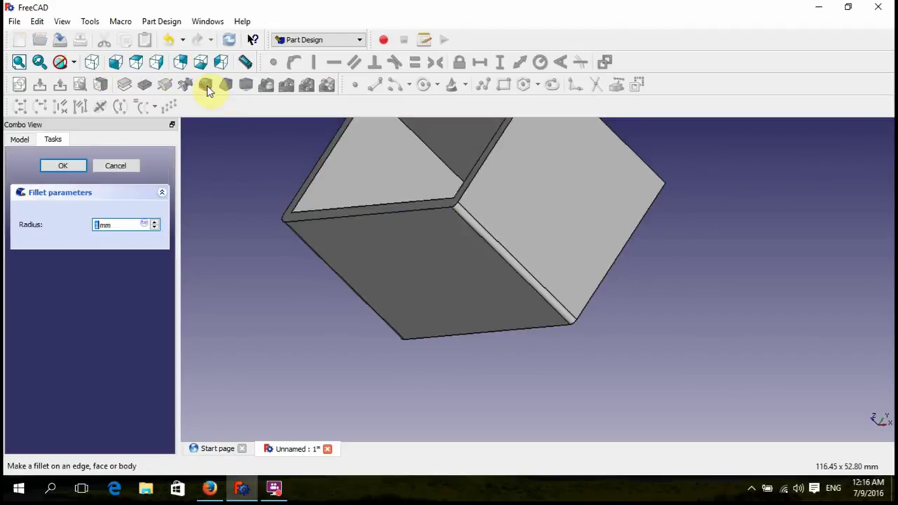
pyautogui.click(154, 222)
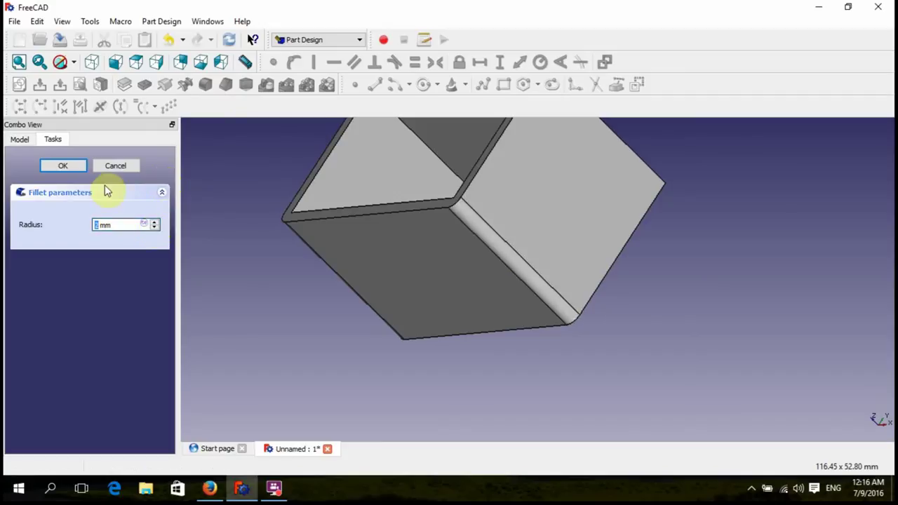
pyautogui.click(70, 168)
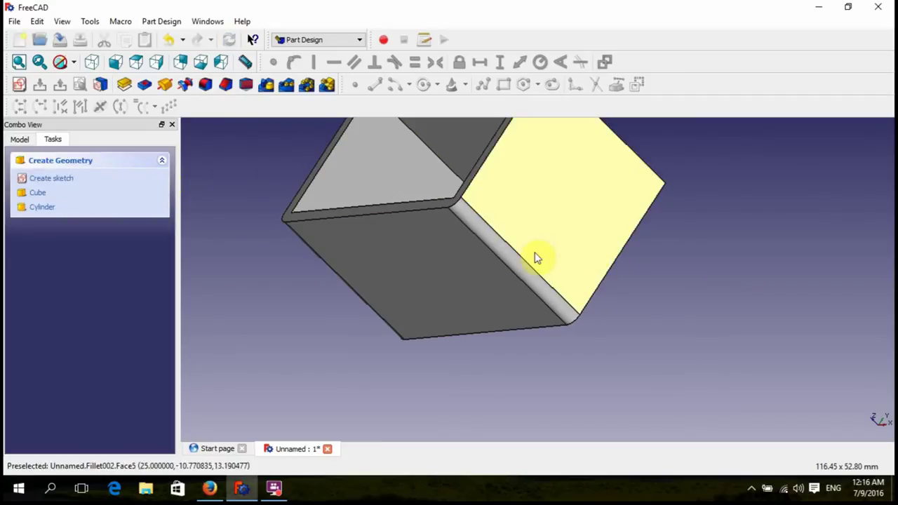
# Fillet the box's outer vertical edge between the right and back walls with a 2 mm radius.
pyautogui.moveTo(572, 238); pyautogui.dragTo(460, 286, button='middle')
pyautogui.click(456, 288)
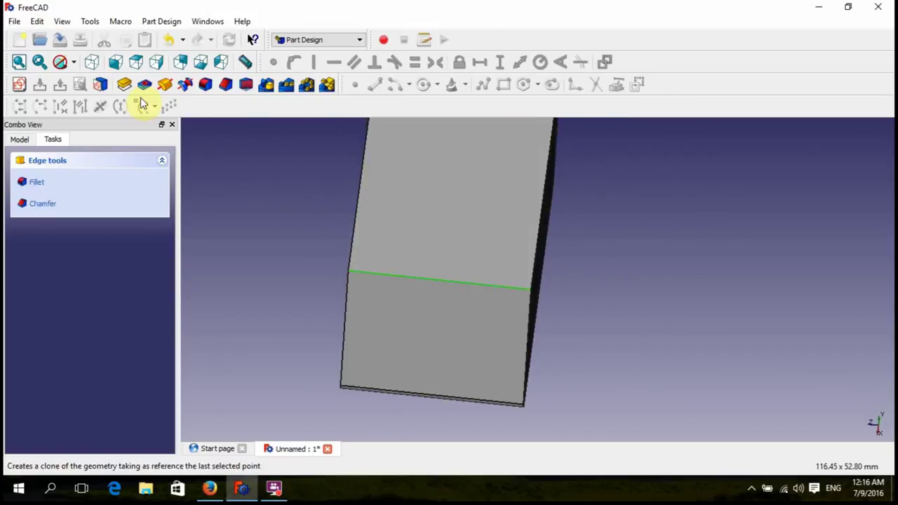
pyautogui.click(205, 85)
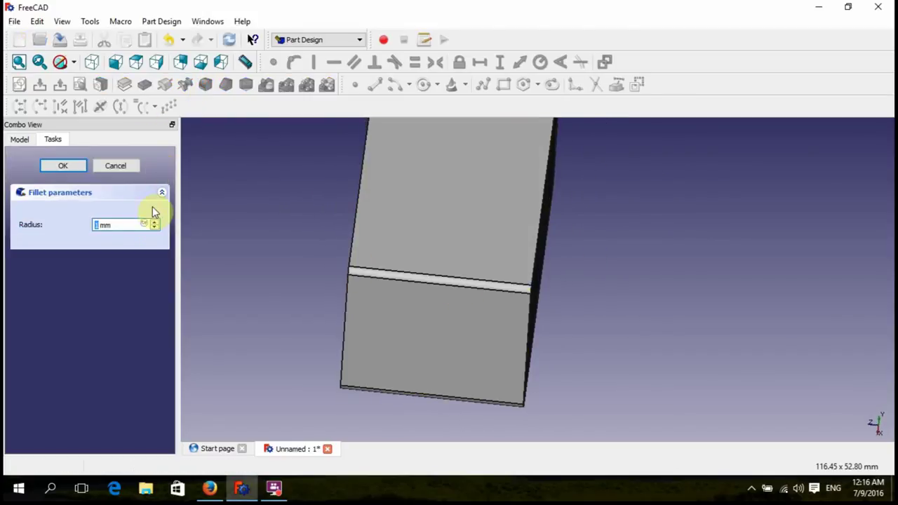
pyautogui.click(66, 164)
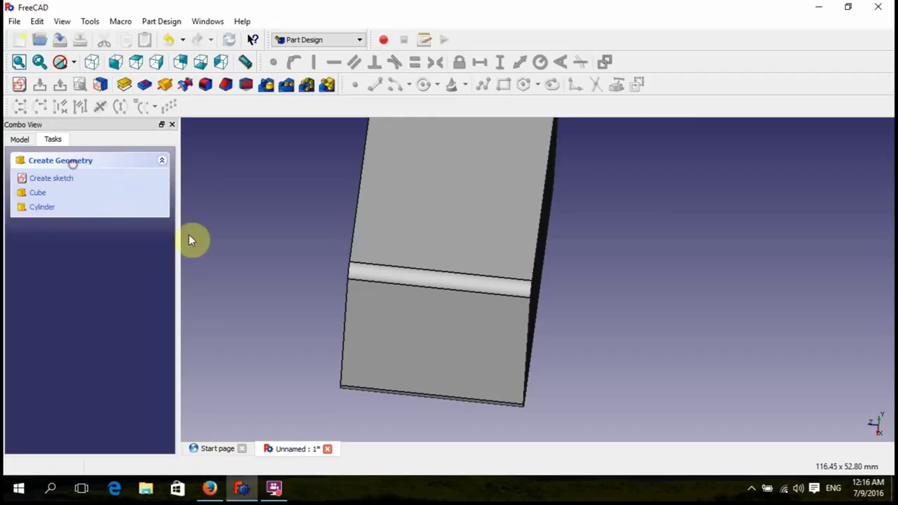
# Examine the box's rounded outer corners, rim and inner pocket from several angles.
pyautogui.moveTo(191, 240); pyautogui.dragTo(429, 275, button='middle')
pyautogui.click(355, 270)
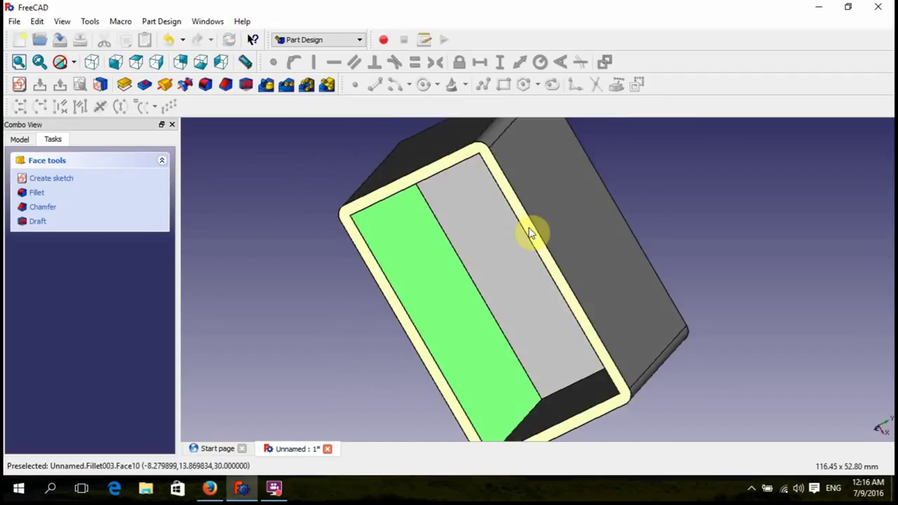
pyautogui.moveTo(531, 232); pyautogui.dragTo(414, 190, button='middle')
pyautogui.rightClick(390, 304)
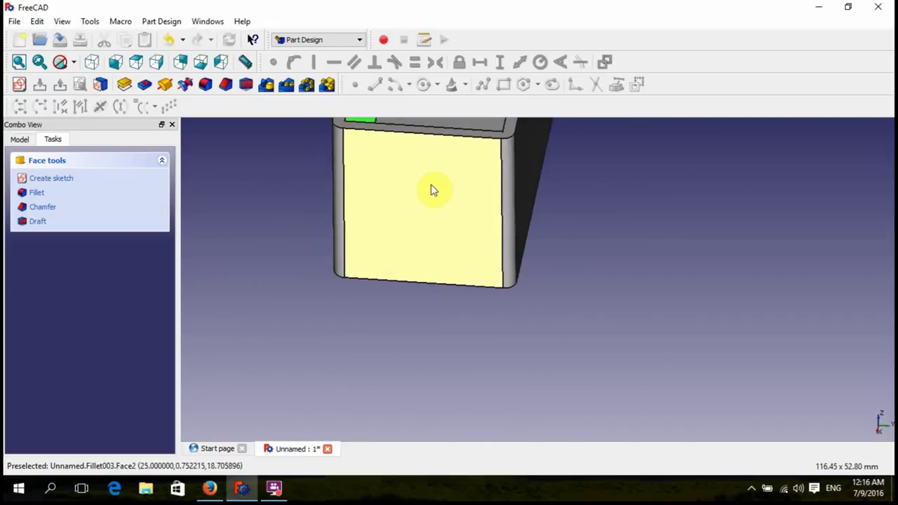
pyautogui.moveTo(463, 216); pyautogui.dragTo(427, 266, button='middle')
pyautogui.scroll(-5, 441, 191)
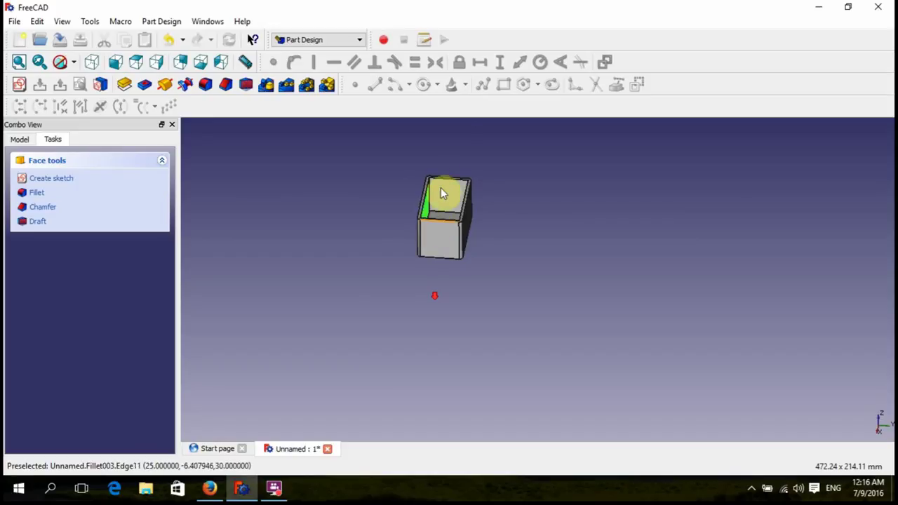
pyautogui.scroll(4, 445, 192)
pyautogui.moveTo(444, 192); pyautogui.dragTo(291, 267, button='middle')
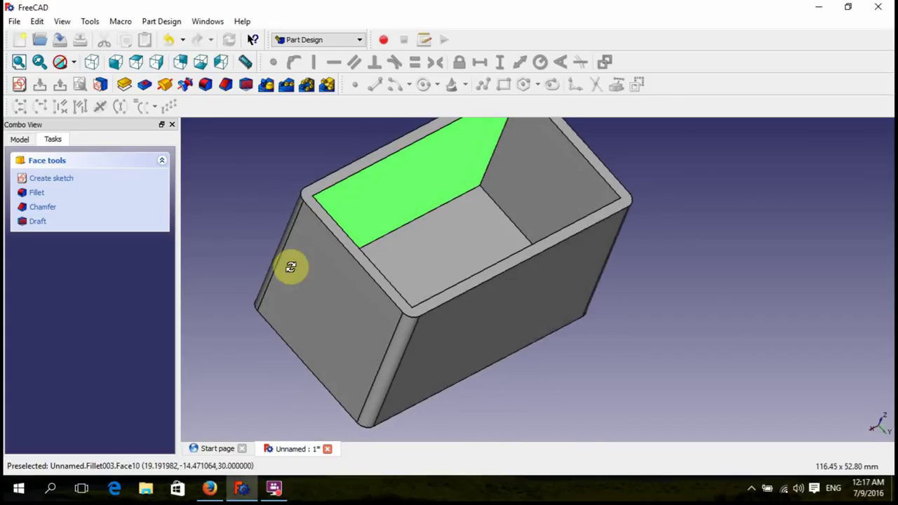
pyautogui.moveTo(688, 265); pyautogui.dragTo(631, 315, button='middle')
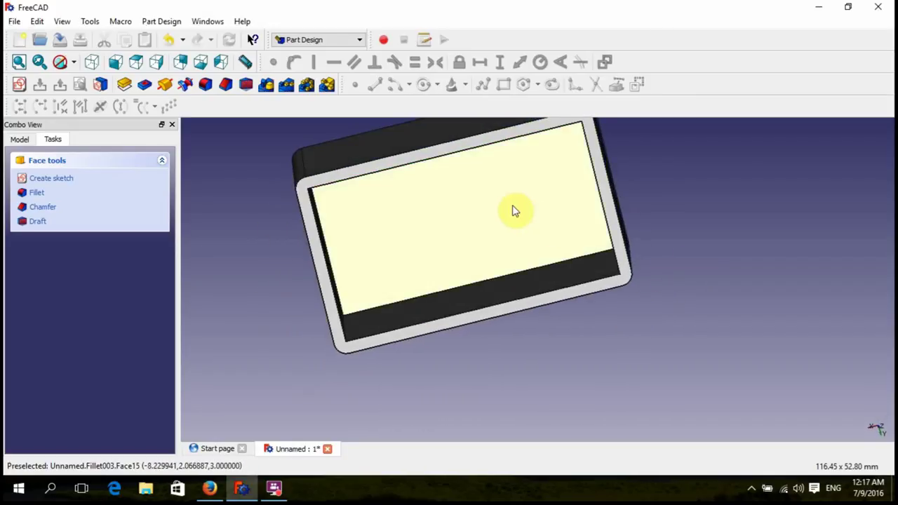